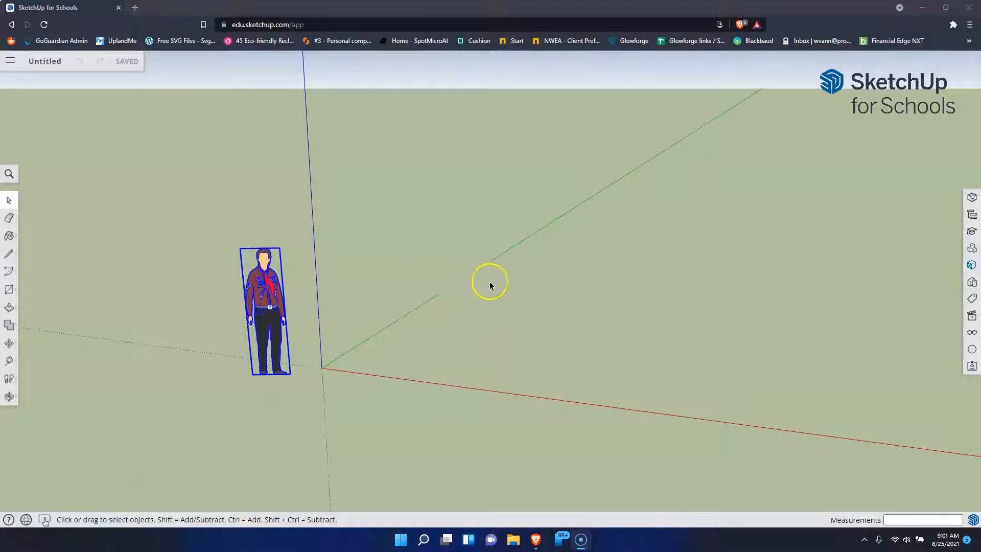
Delete the default person figure standing beside the origin.
middle_click_drag(452, 304, 208, 307)
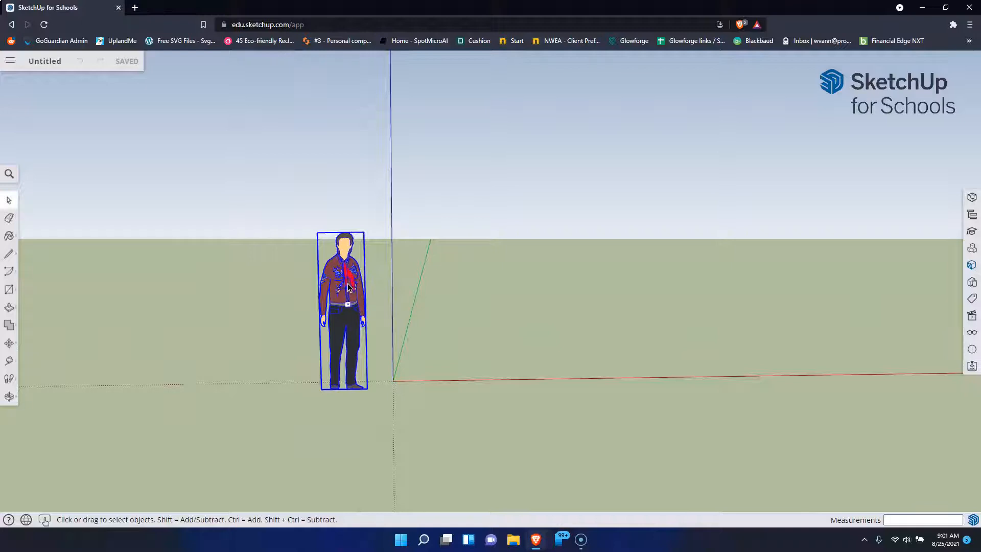
key("Delete")
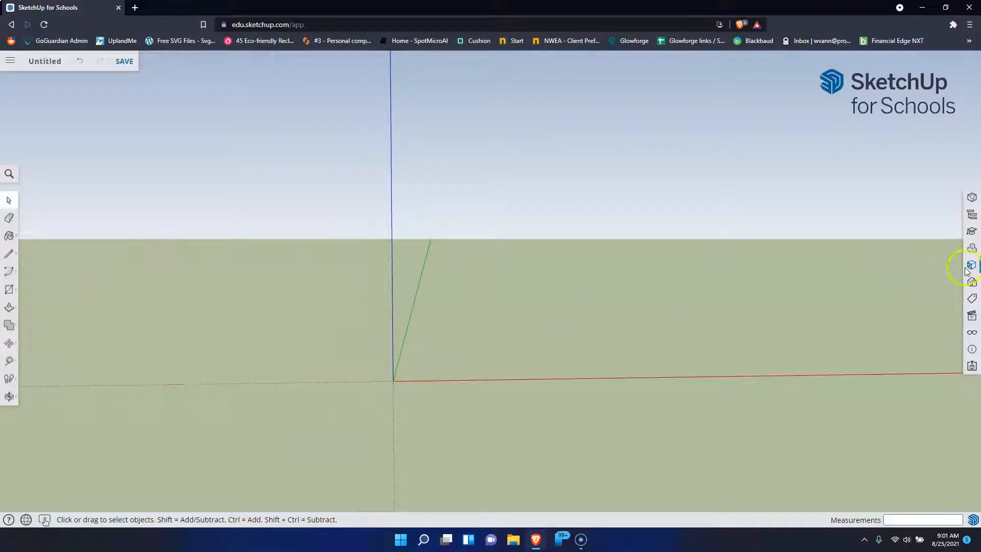
middle_click_drag(755, 294, 736, 297)
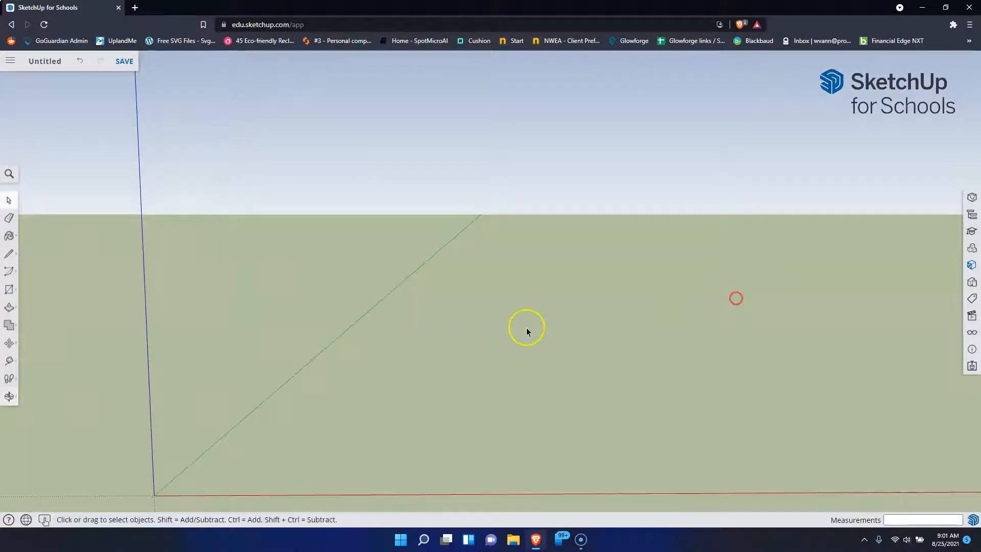
left_click(9, 290)
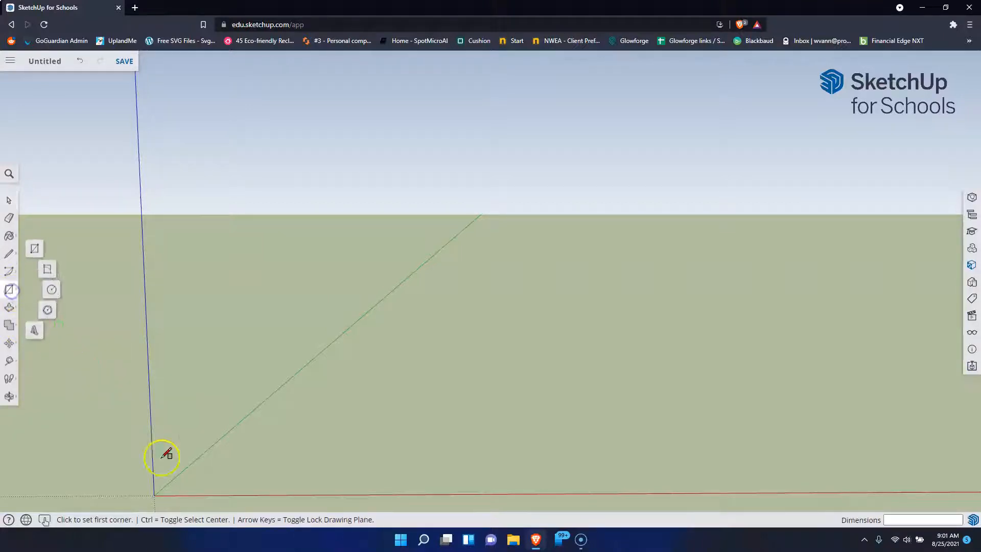
left_click(154, 495)
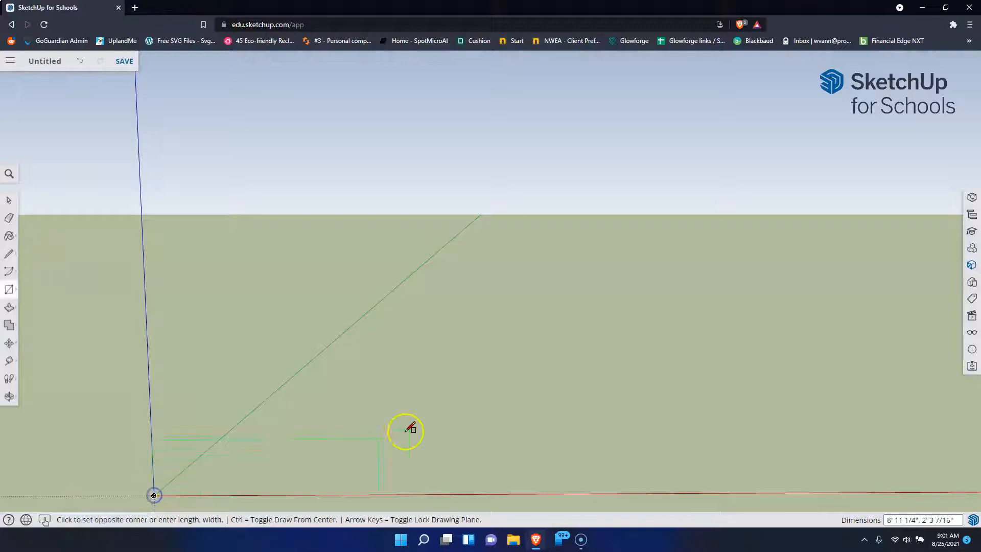
left_click(679, 291)
key("ctrl+z")
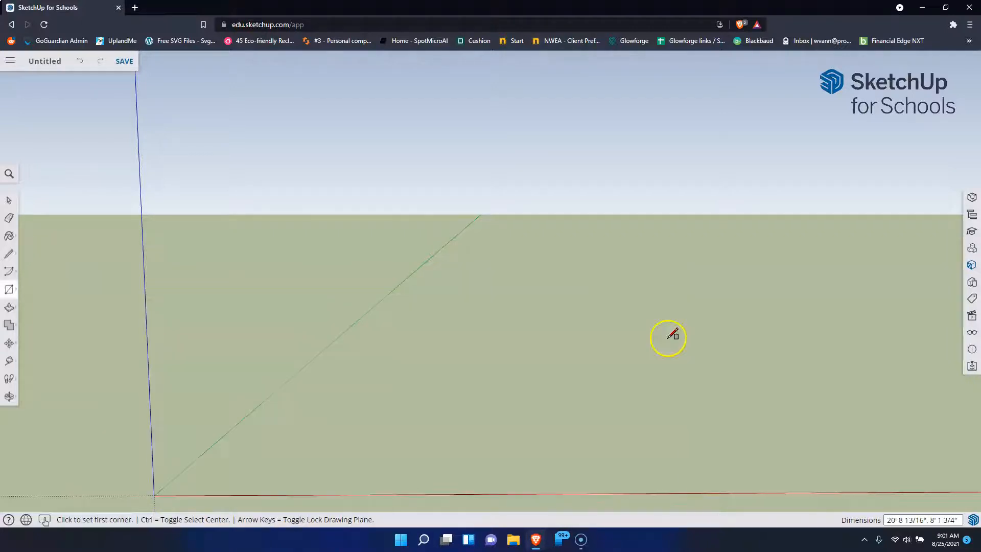
Draw a rectangle on the ground from the origin, about 67 ft long along the red axis, toward the positive green axis.
middle_click_drag(635, 335, 158, 388)
left_click(9, 396)
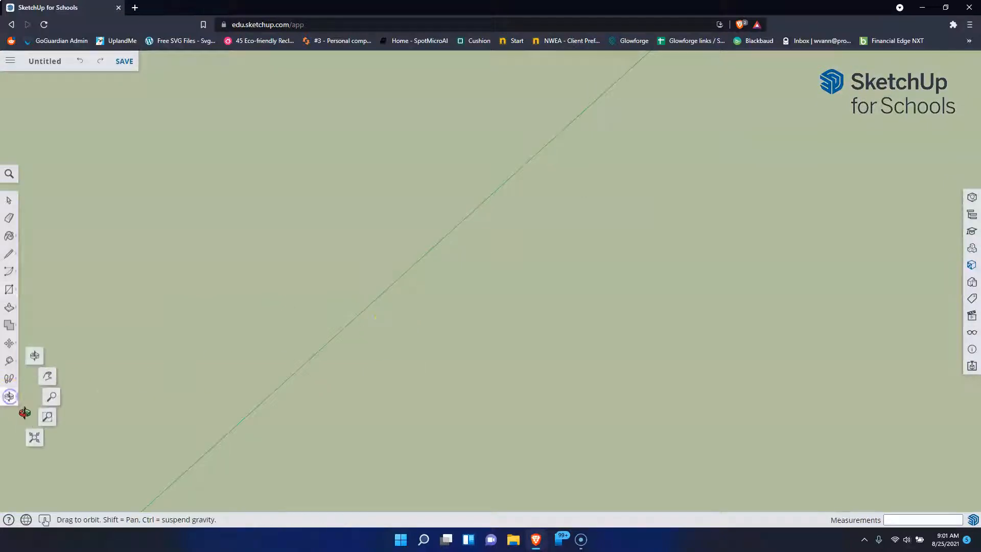
left_click(35, 437)
left_click_drag(726, 261, 616, 130)
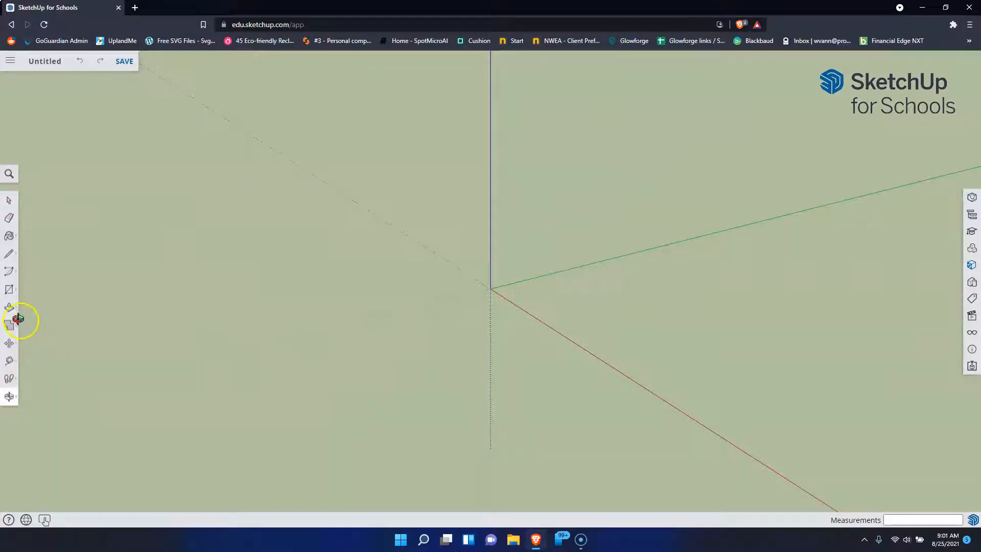
left_click(9, 290)
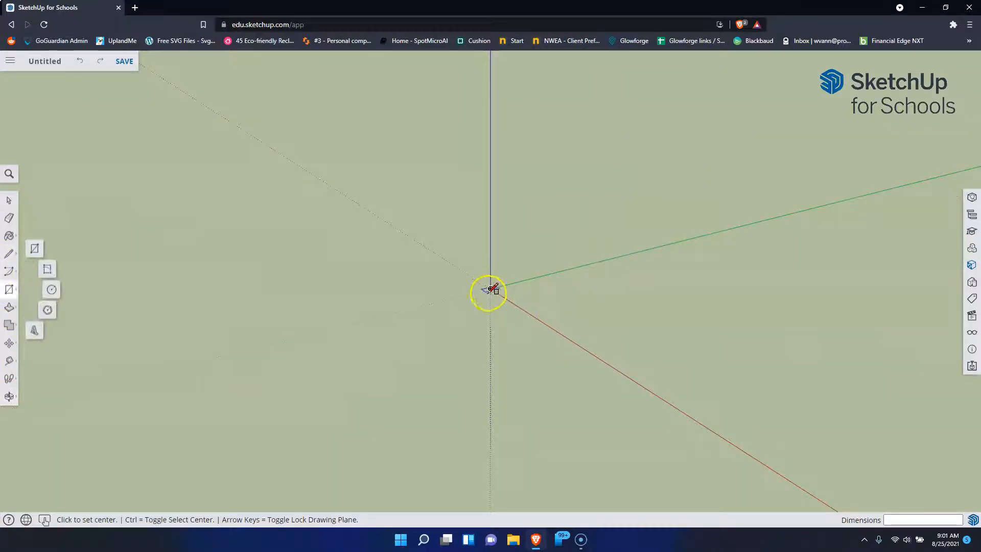
left_click(513, 289)
left_click(604, 310)
key("ctrl+z")
left_click(489, 290)
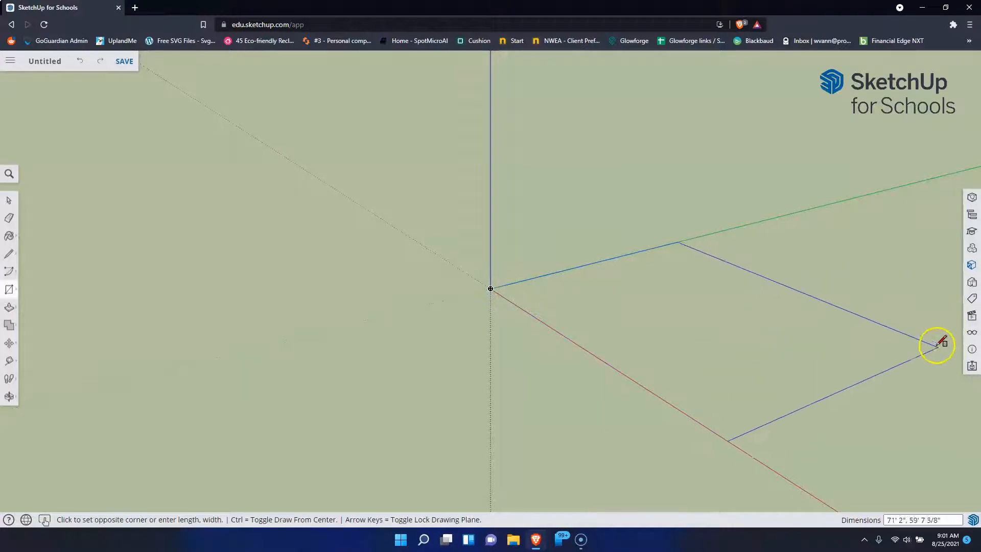
left_click(939, 332)
Pull the rectangle up about 2' 10 1/2" into a slab, and raise its top face about another 11 5/16".
middle_click_drag(733, 366, 806, 458)
middle_click_drag(777, 291, 653, 234)
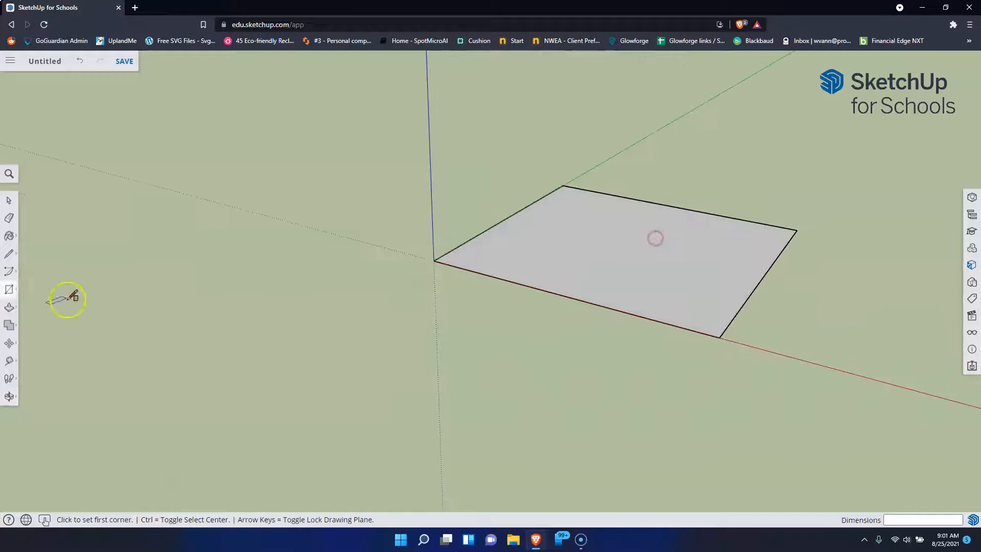
left_click(9, 307)
left_click(692, 263)
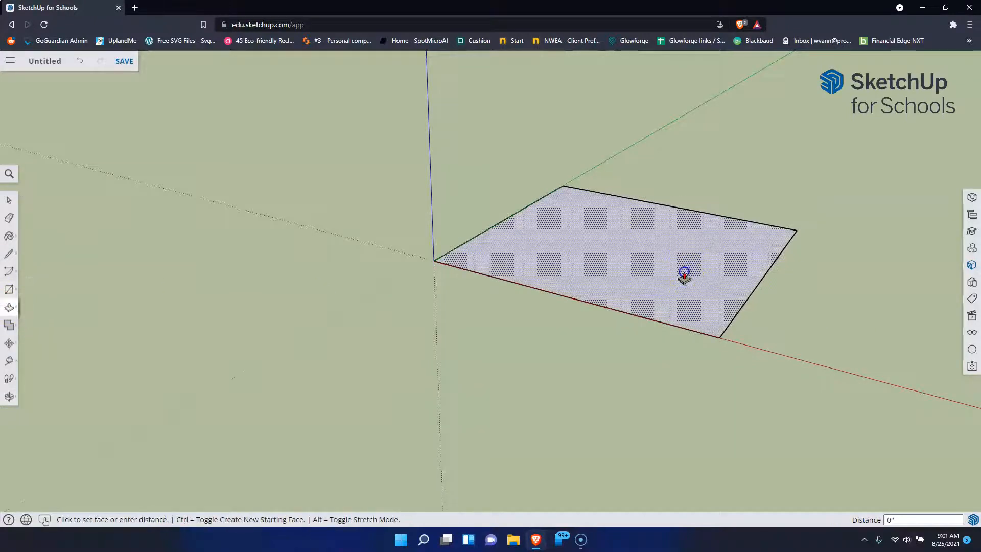
left_click(684, 264)
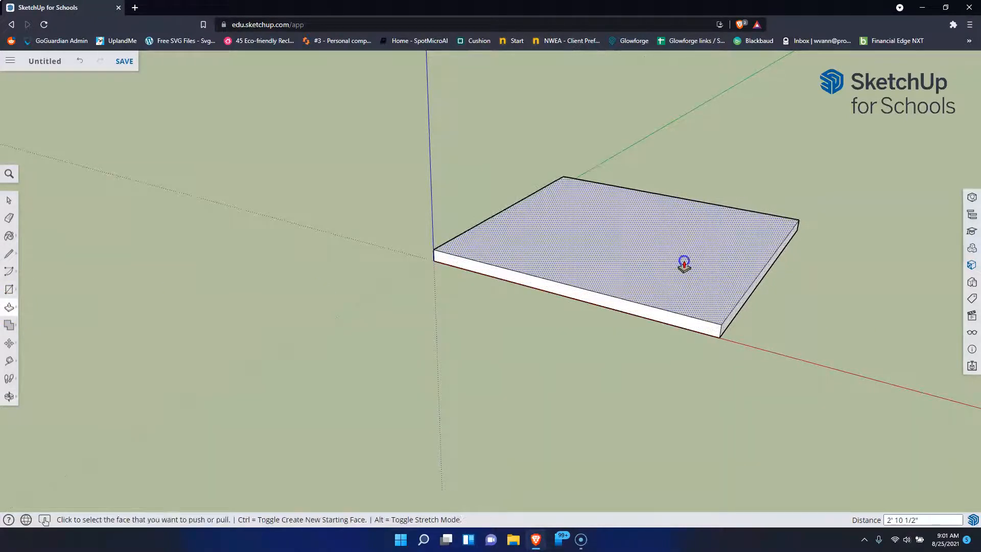
left_click_drag(604, 245, 605, 241)
left_click(503, 245)
middle_click_drag(504, 245, 590, 167)
middle_click_drag(664, 220, 599, 320)
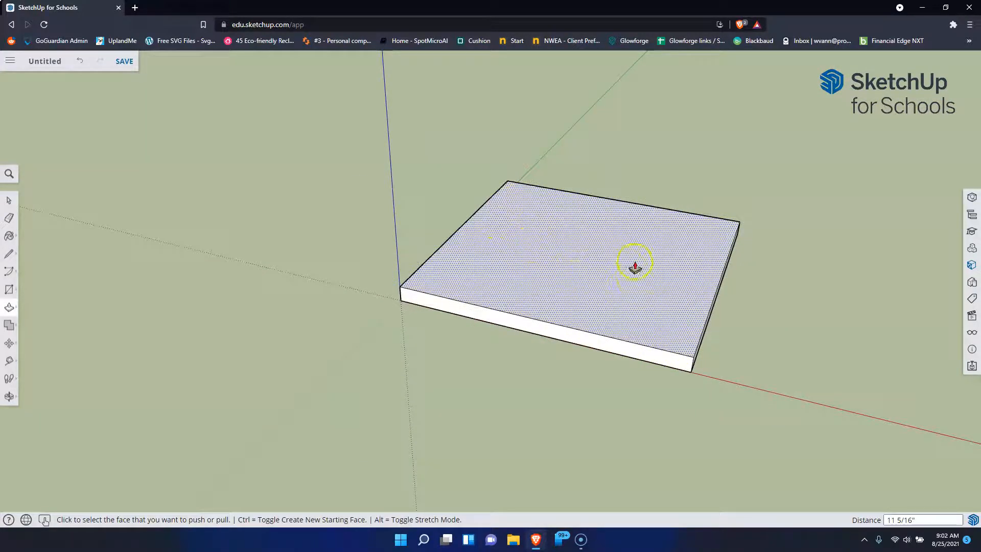
middle_click_drag(596, 301, 564, 277)
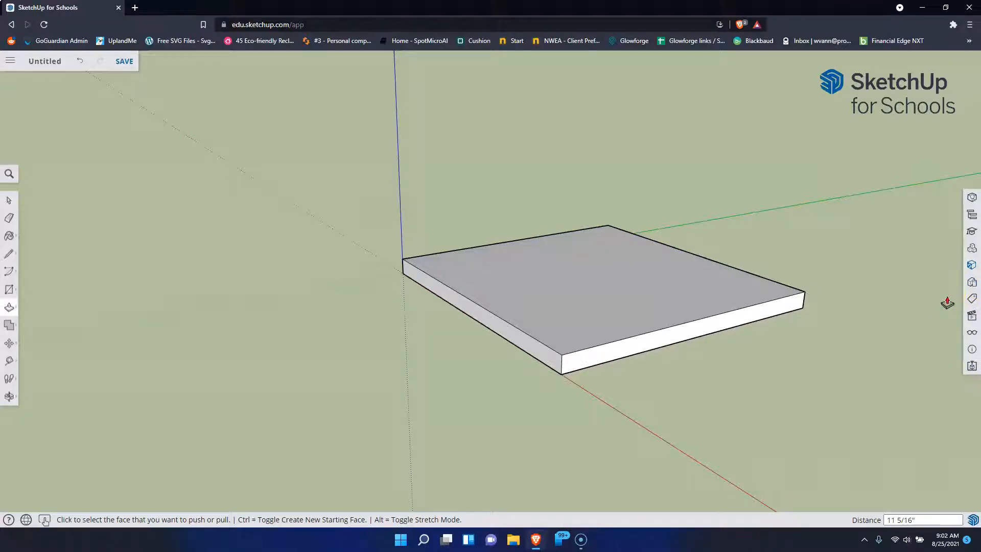
middle_click_drag(449, 291, 409, 280)
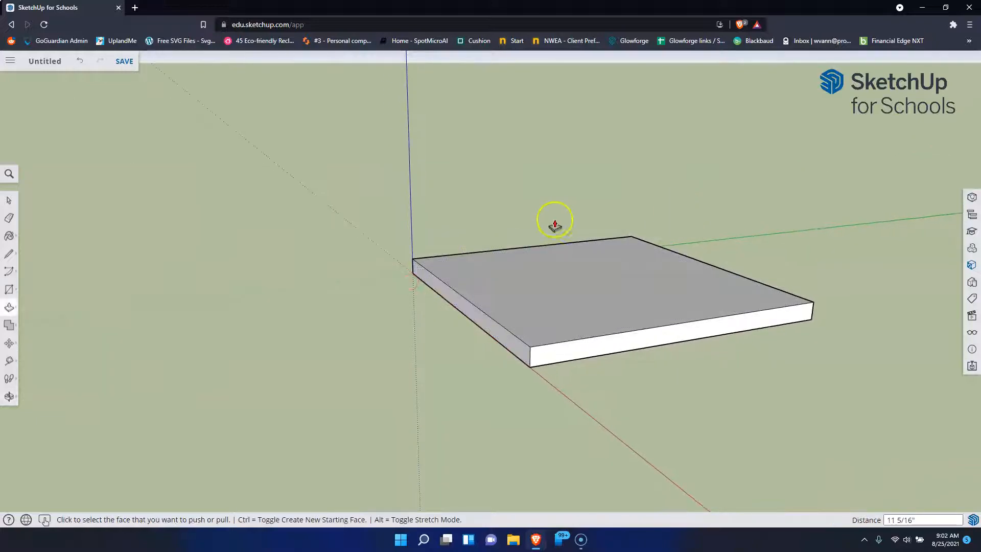
Draw a vertical line about 6 ft tall along the blue axis from the slab's rear top corner nearest the blue axis.
middle_click_drag(531, 251, 646, 263)
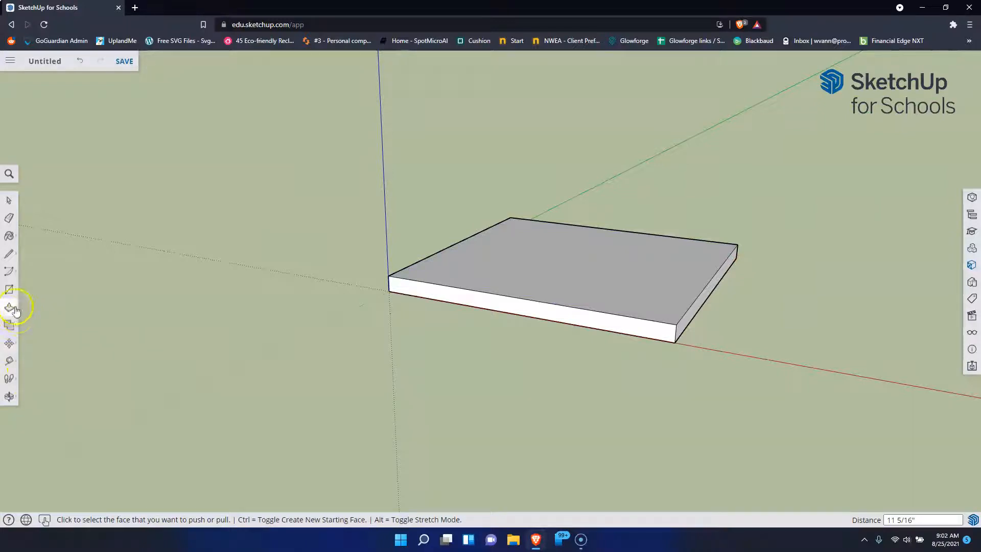
left_click(10, 290)
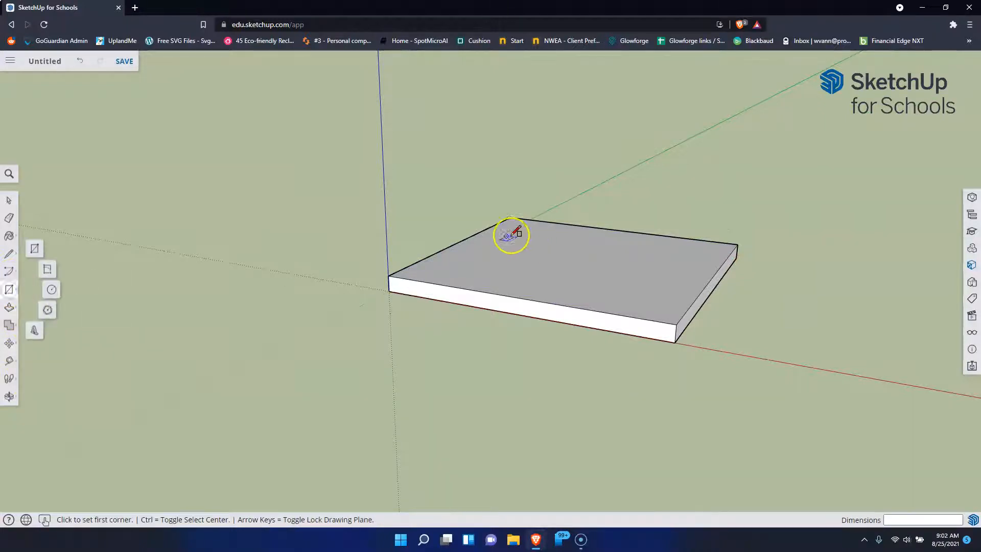
left_click(9, 255)
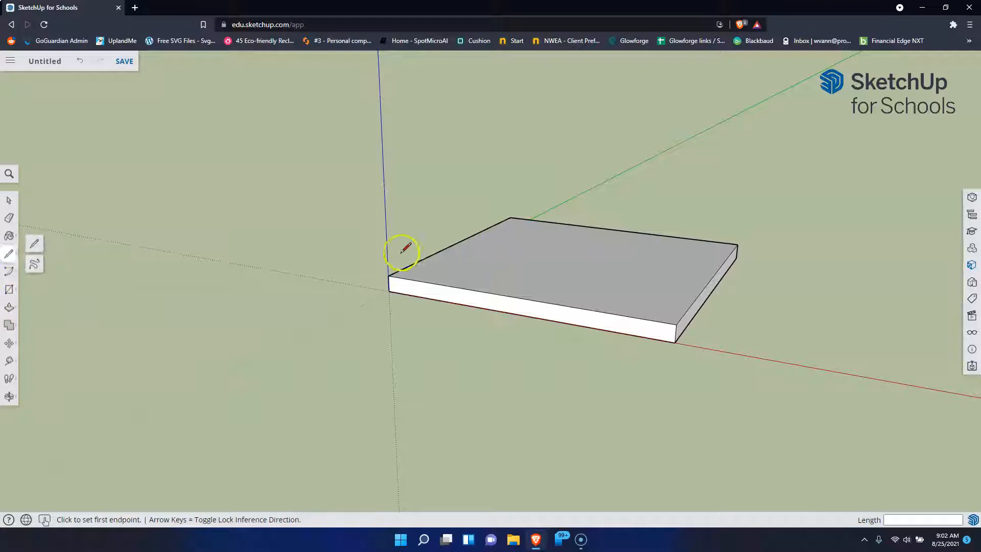
left_click(510, 216)
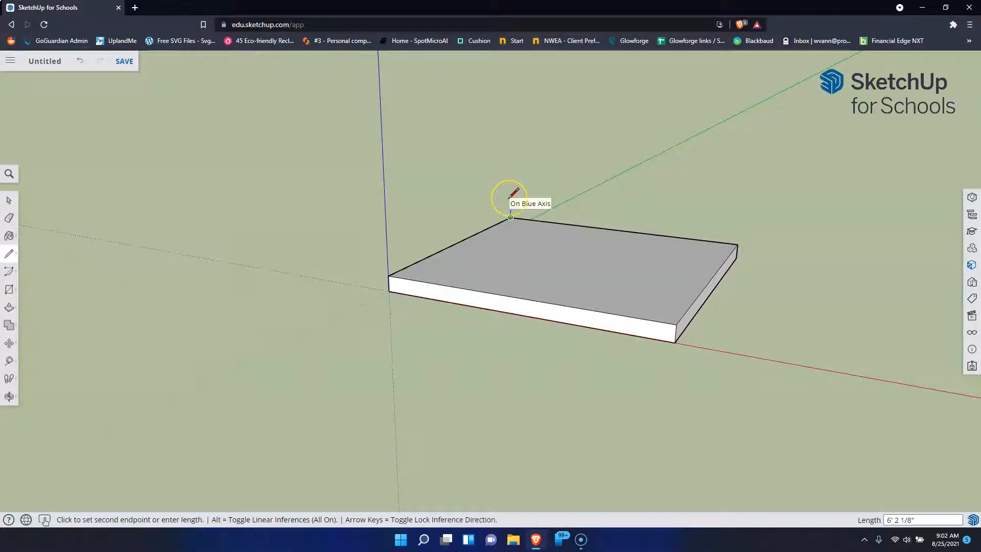
left_click(510, 197)
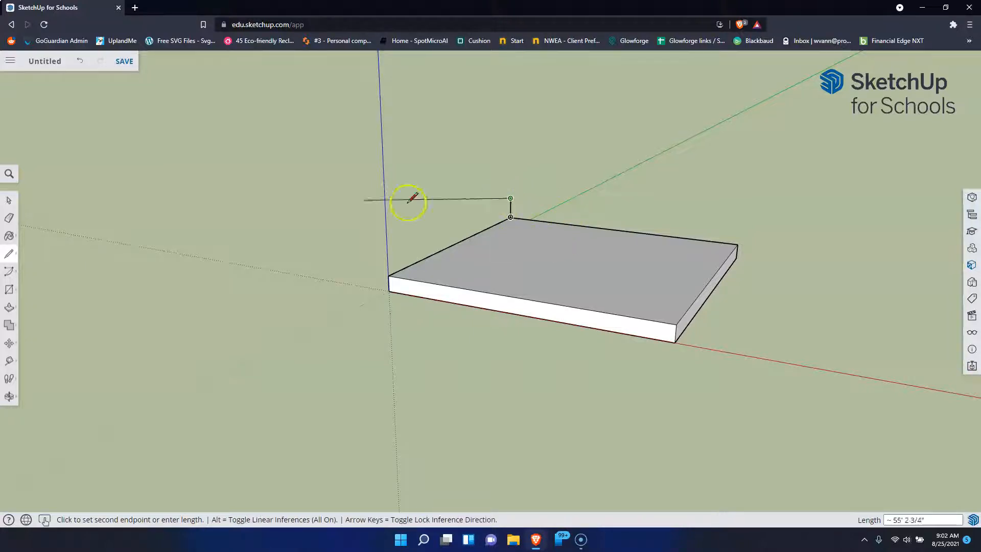
Draw a vertical rectangle about 67' 5 9/16" by 6' along the slab's rear top edge, starting at the upright line's upper end.
left_click(9, 290)
left_click(511, 198)
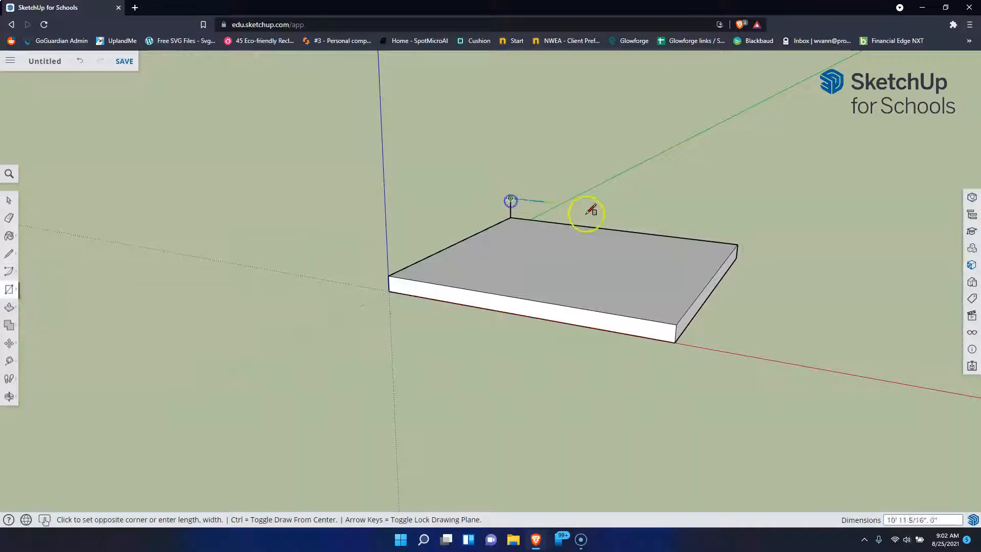
left_click(738, 244)
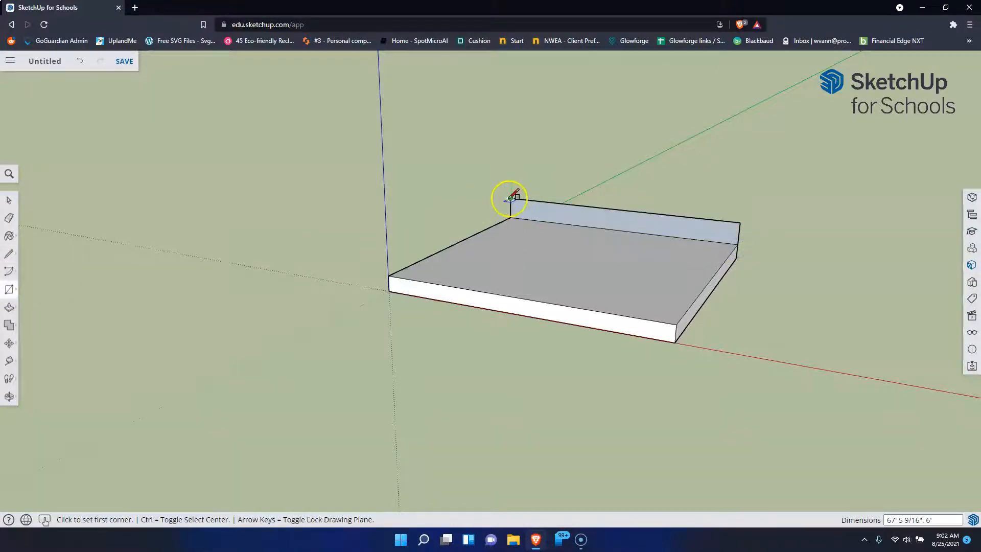
Zoom in on the upright wall along the slab's rear edge with Zoom Window to examine it closely.
middle_click_drag(428, 262, 304, 274)
key("r")
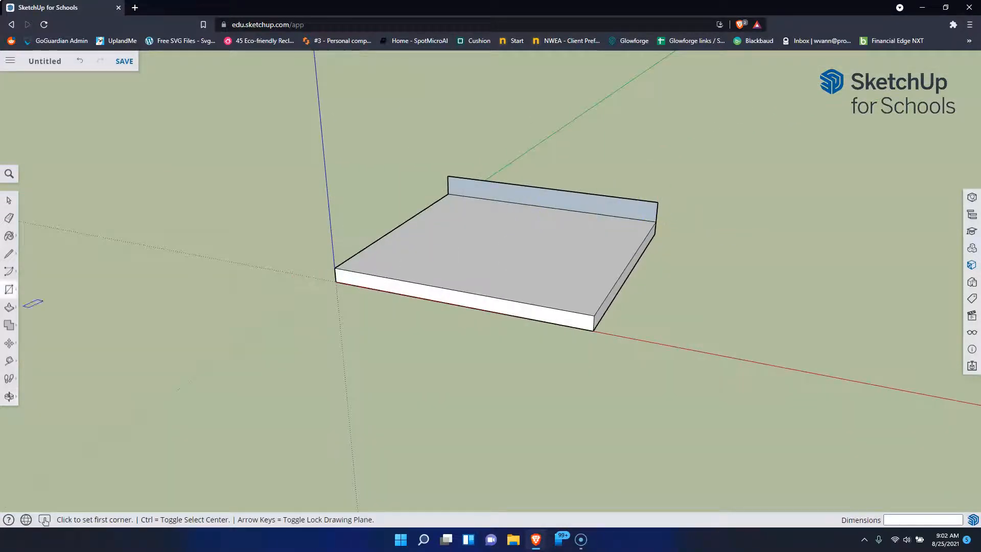
left_click(10, 397)
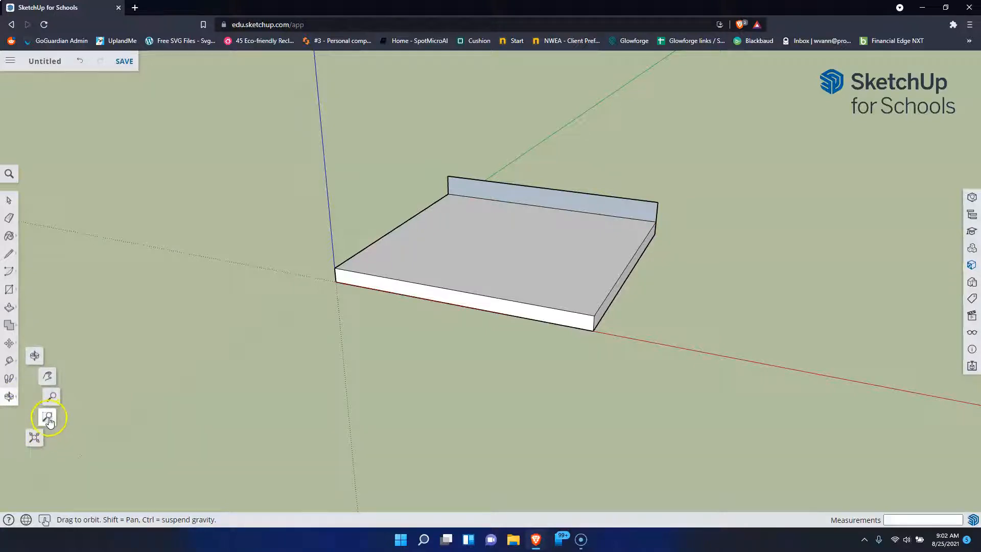
left_click(51, 404)
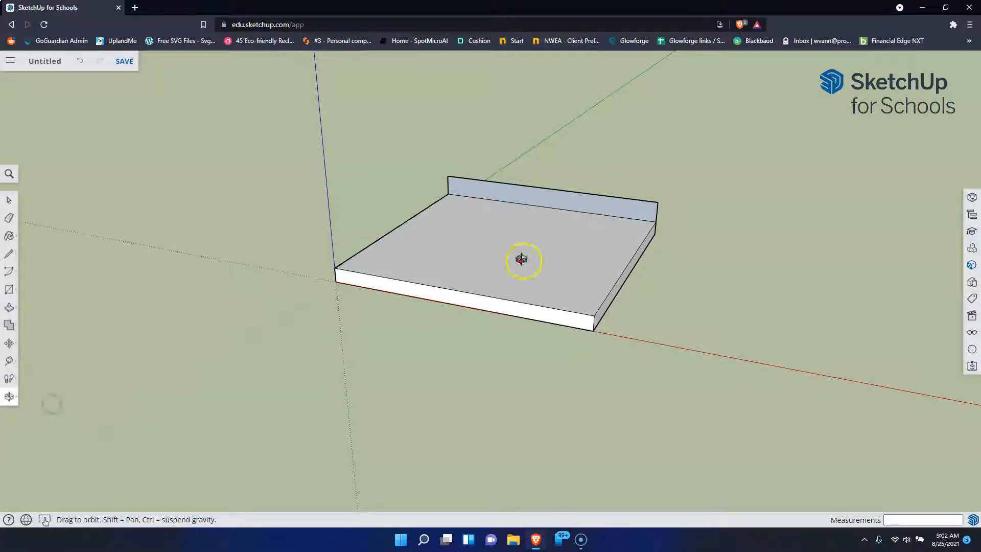
left_click(9, 397)
left_click(48, 417)
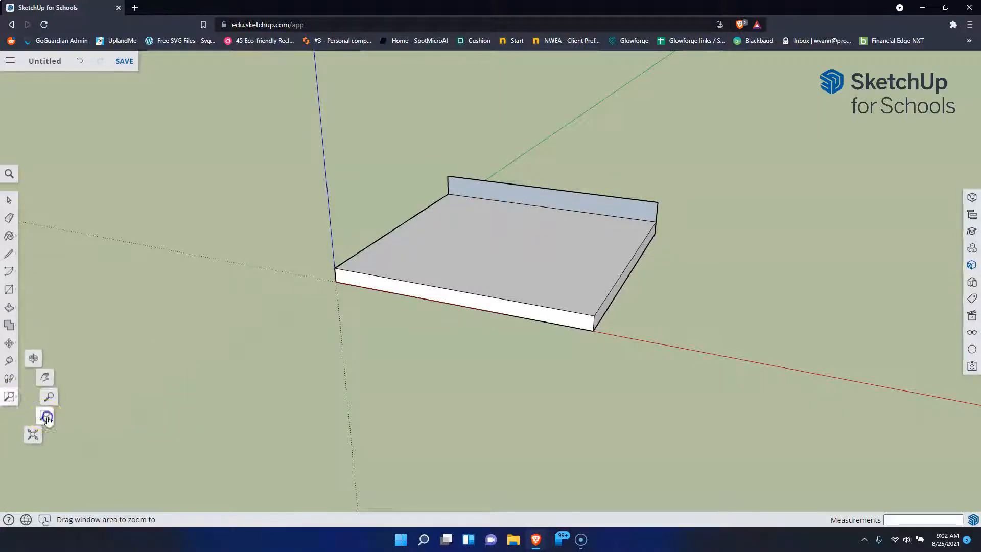
left_click_drag(437, 166, 617, 226)
key("r")
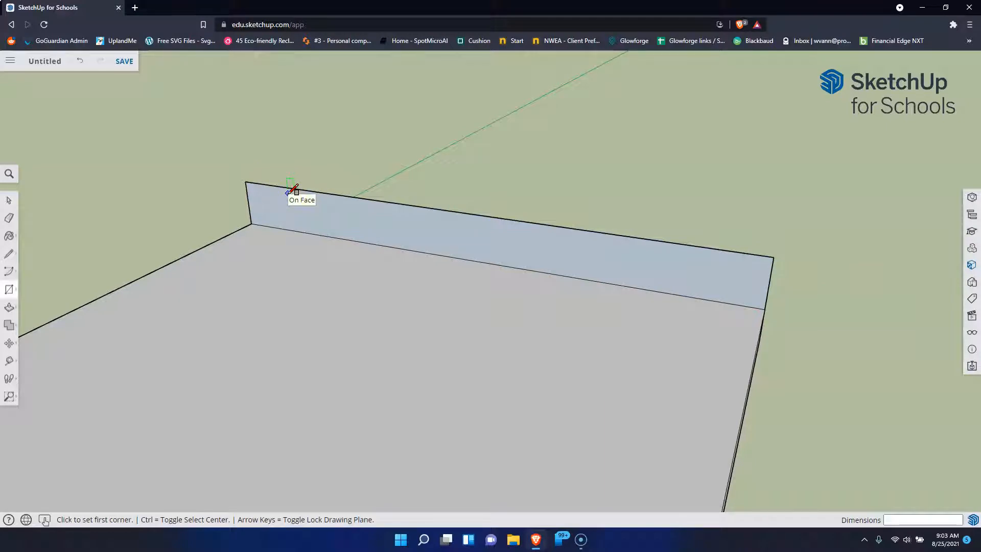
Pick the wooden fence material with the lattice trim from Landscaping, Fencing and Vegetation for painting.
left_click(971, 265)
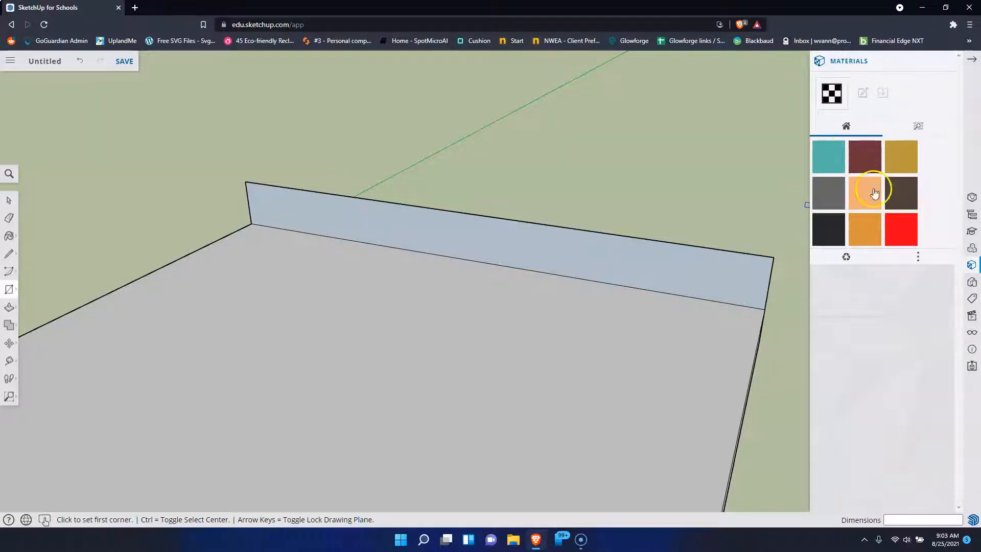
left_click(919, 127)
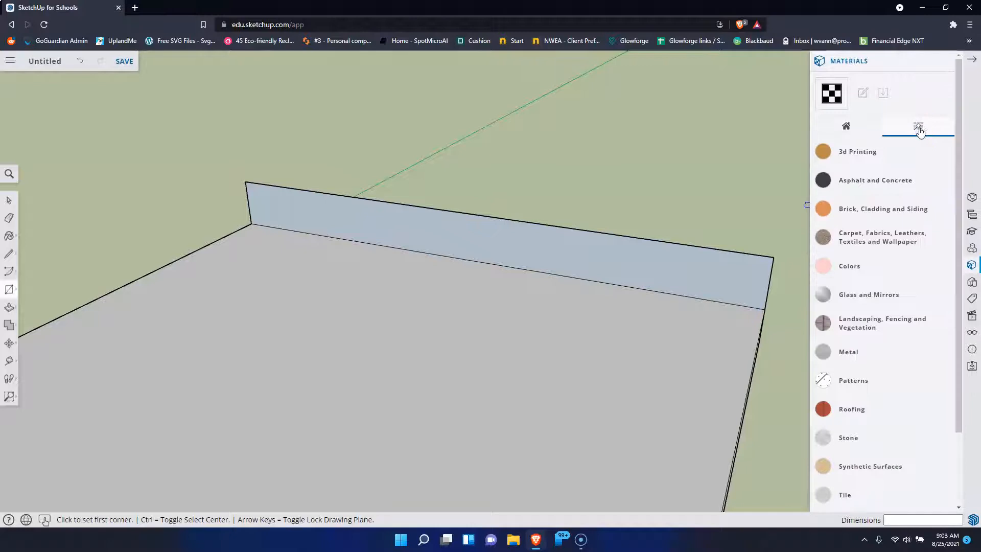
left_click(858, 329)
scroll(902, 462, "down", 5)
scroll(905, 404, "down", 2)
left_click(937, 404)
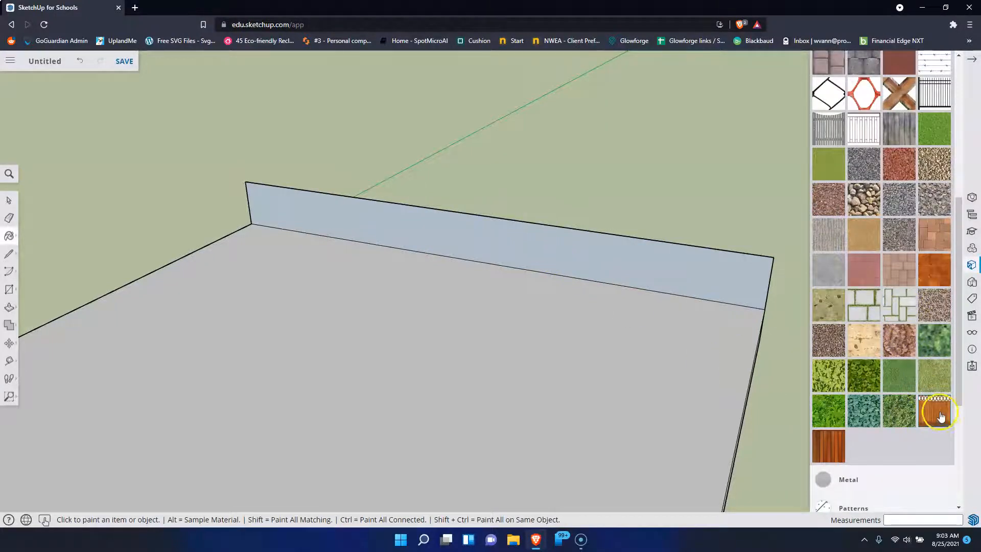
Try the fence material on the rear wall's inner face and on its outer face, undoing each fill.
left_click(576, 248)
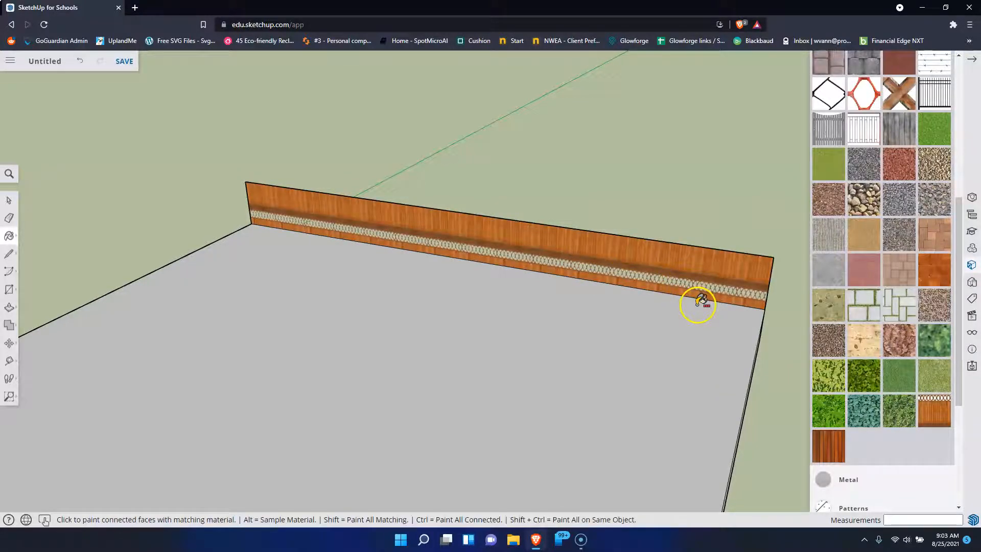
key("ctrl+z")
mouse_move(738, 265)
middle_mouse_down()
mouse_move(442, 243)
mouse_move(531, 263)
mouse_move(491, 234)
middle_mouse_up()
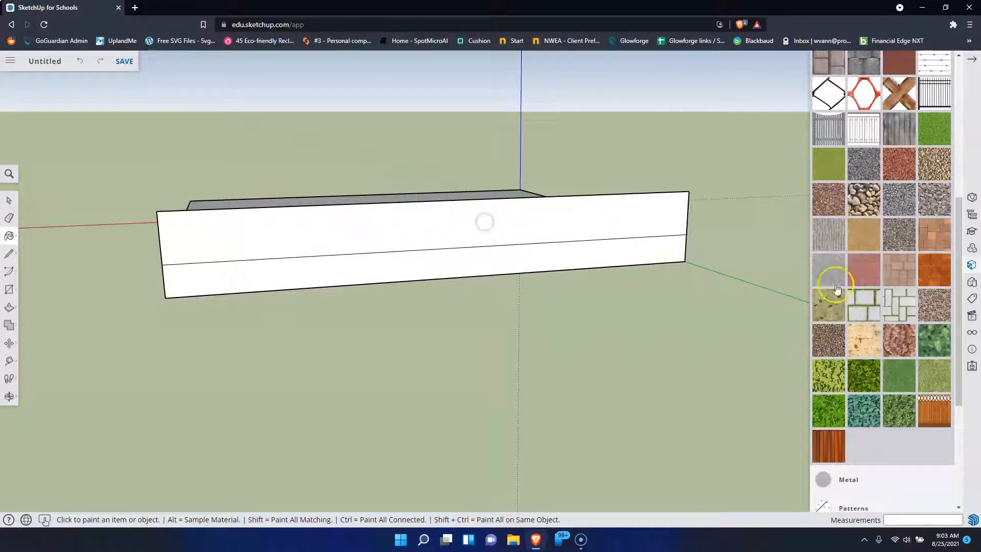
left_click(523, 225)
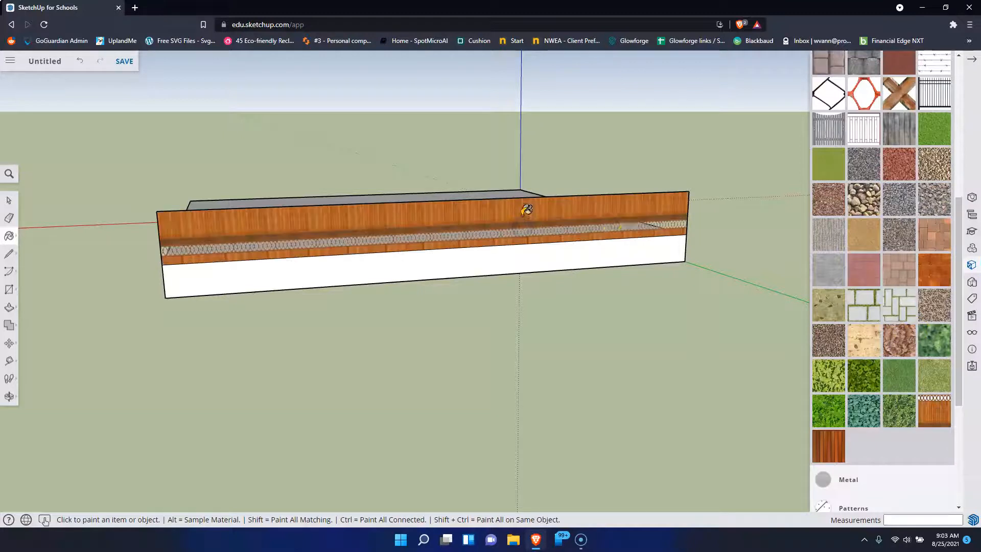
mouse_move(230, 228)
middle_mouse_down()
mouse_move(464, 232)
mouse_move(789, 207)
mouse_move(580, 235)
mouse_move(331, 228)
middle_mouse_up()
key("ctrl+z")
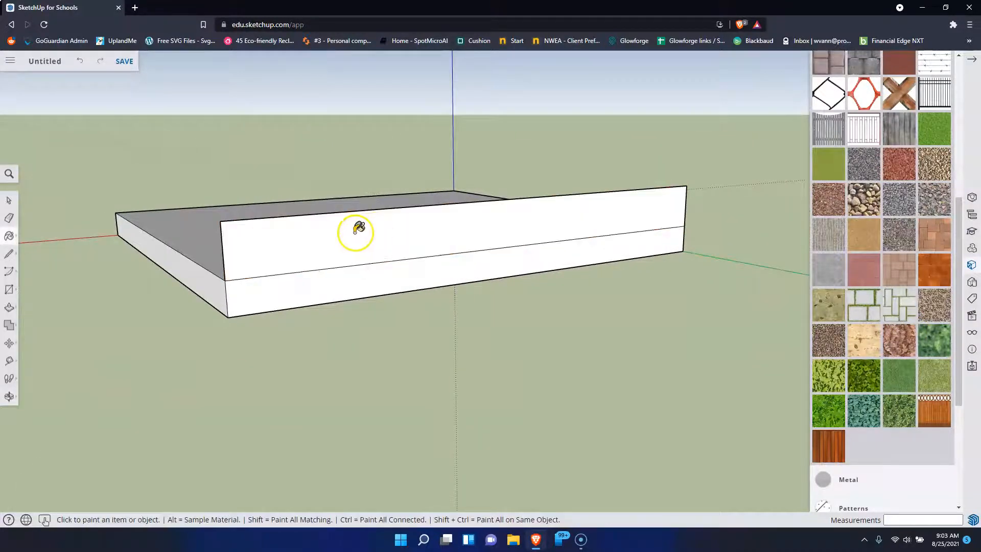
Rebuild the upright wall's face by erasing and redrawing its top edge, and try the lattice-trim wooden fence material on it.
middle_click_drag(367, 256, 174, 294)
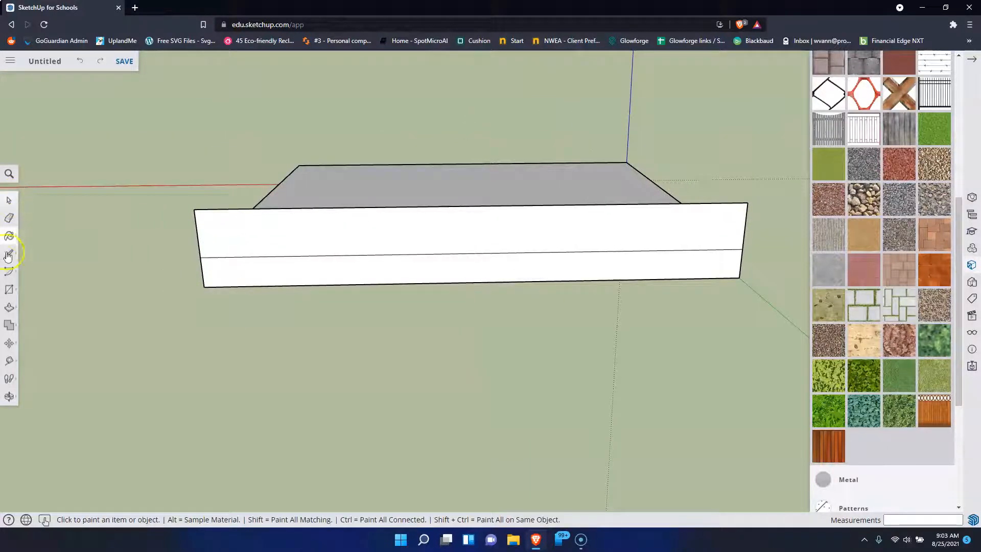
left_click(9, 223)
left_click(310, 207)
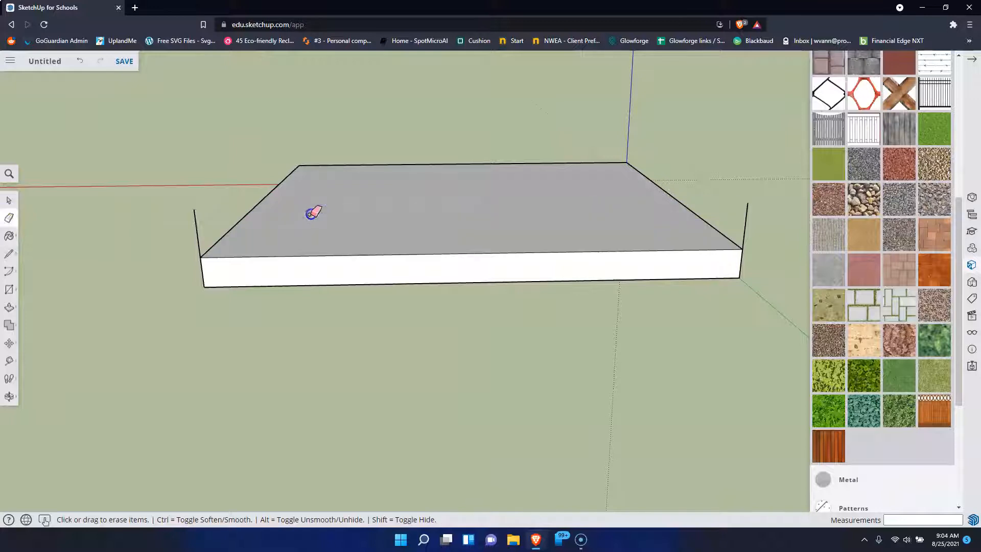
left_click(9, 255)
left_click(193, 210)
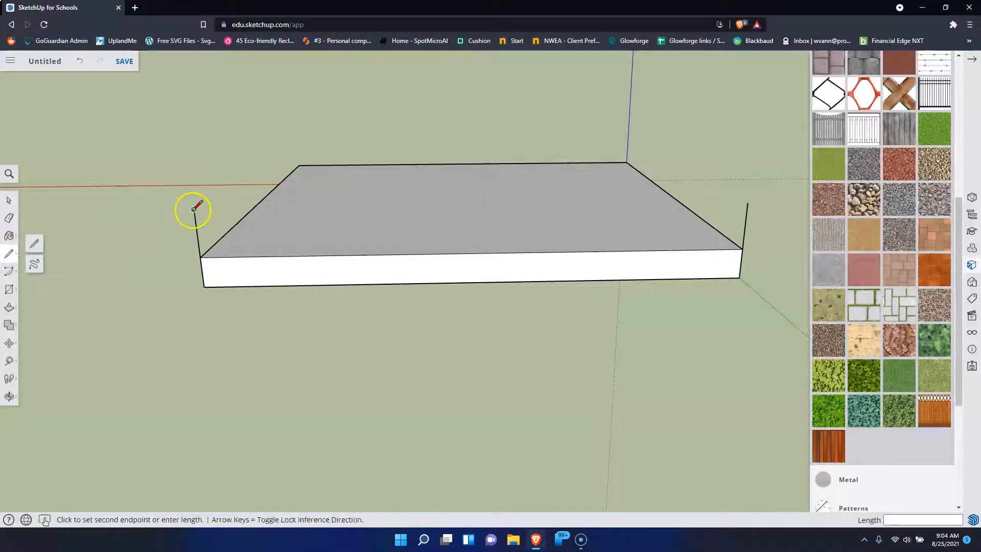
left_click(747, 209)
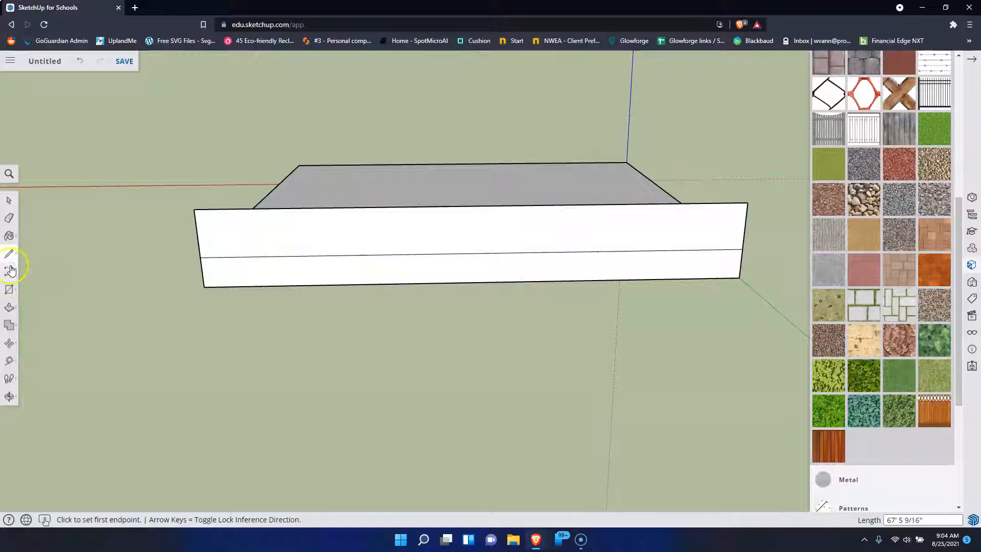
left_click(921, 412)
left_click(520, 235)
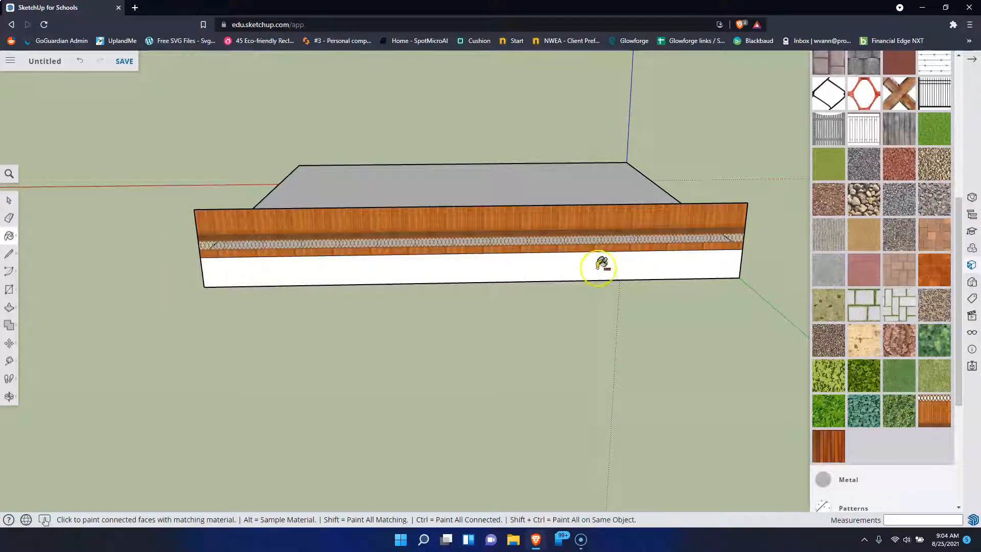
Undo the fence fill, the wall and the slab's extrusion back to the flat ground rectangle.
key("ctrl+z")
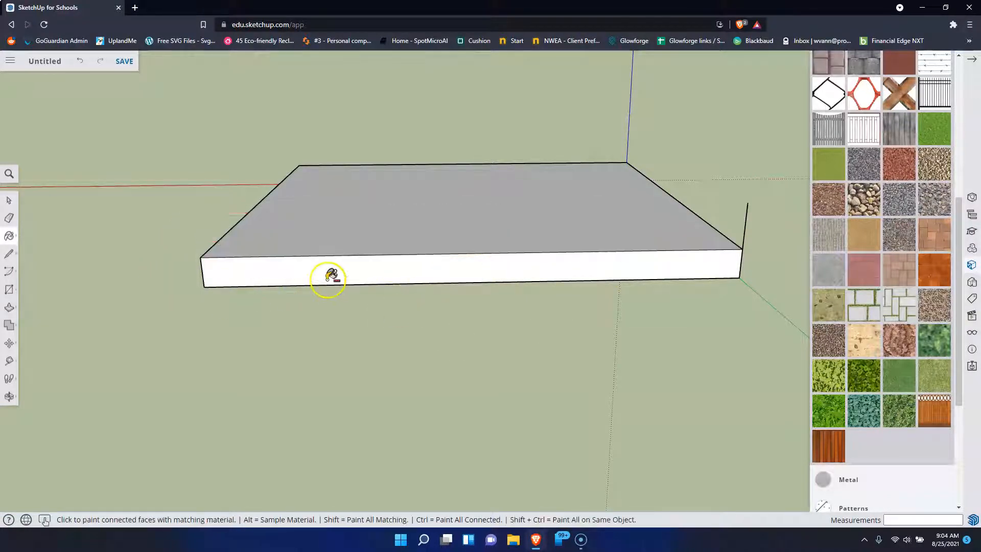
key("ctrl+z")
key("ctrl+z")
Push/Pull the flat ground rectangle from its underside into a slab about 3' 4 15/16" thick.
middle_click_drag(332, 271, 400, 105)
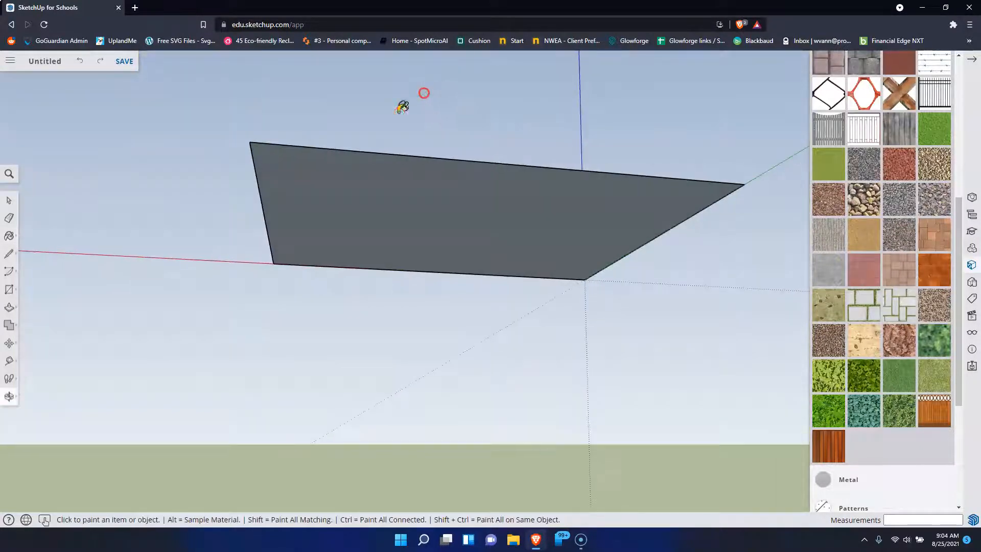
left_click(11, 309)
left_click(377, 228)
left_click(379, 240)
middle_click_drag(525, 188, 479, 322)
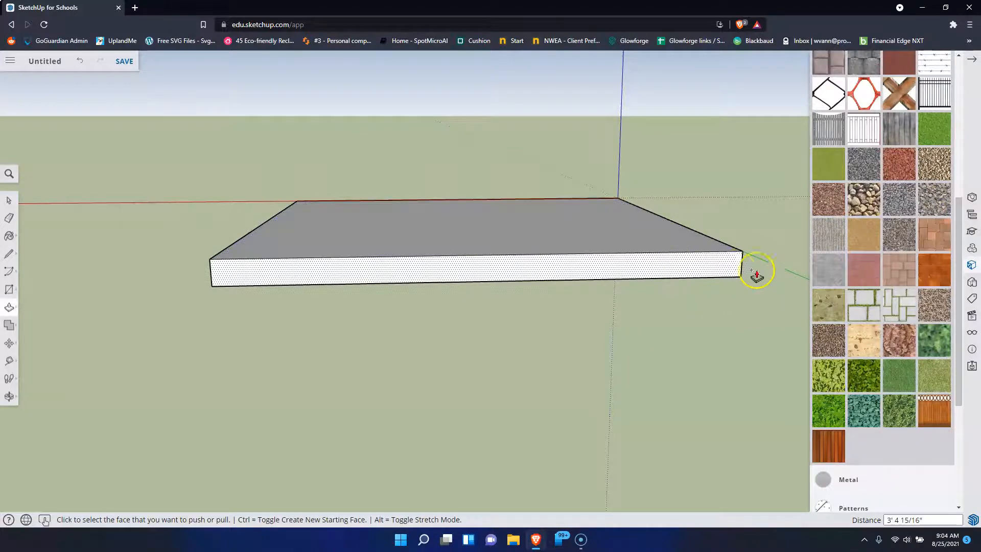
Draw a 6' vertical line up from the slab's top corner on the green axis.
left_click(11, 255)
left_click(742, 251)
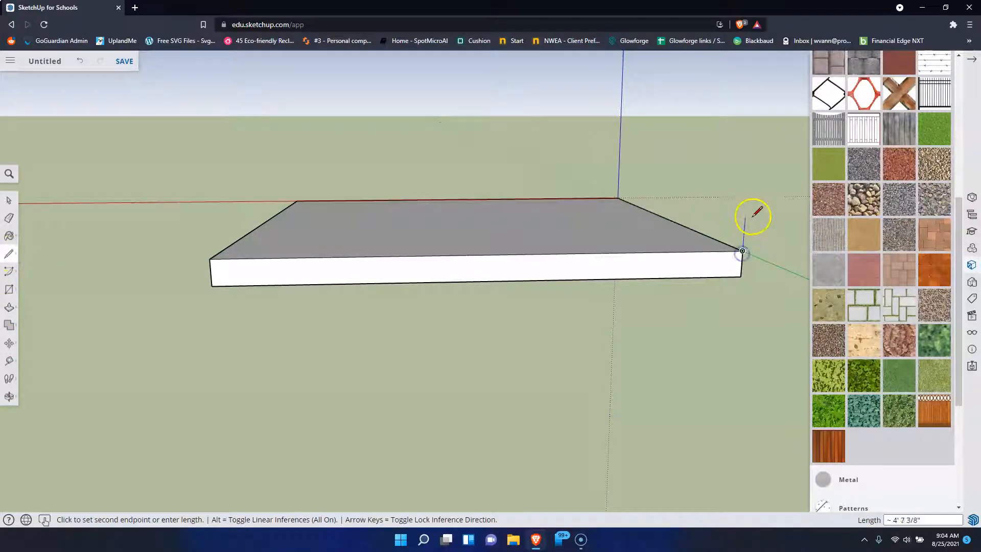
left_click(745, 214)
type("6'")
key("Return")
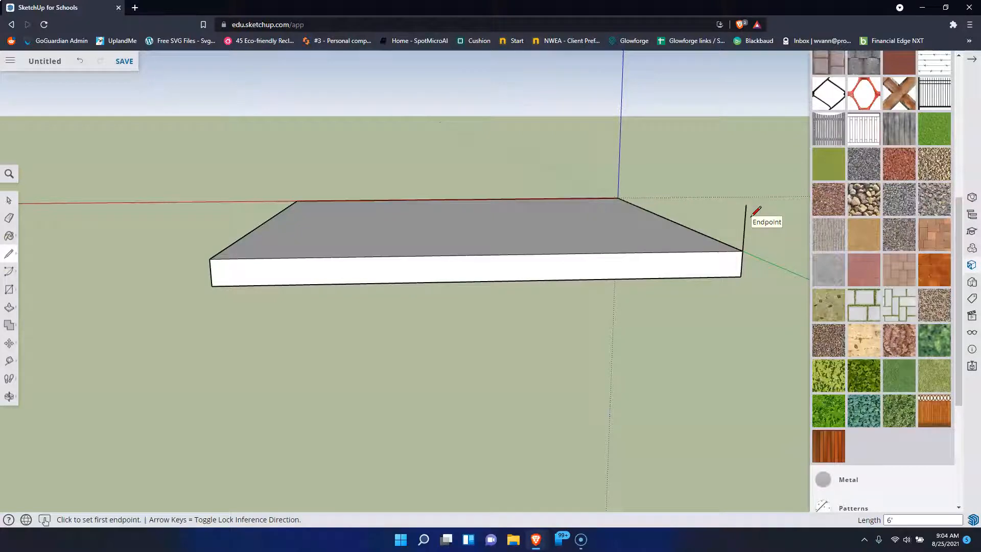
Draw a vertical rectangle from the upright line's upper end to the slab's other top corner along the same edge.
left_click(10, 293)
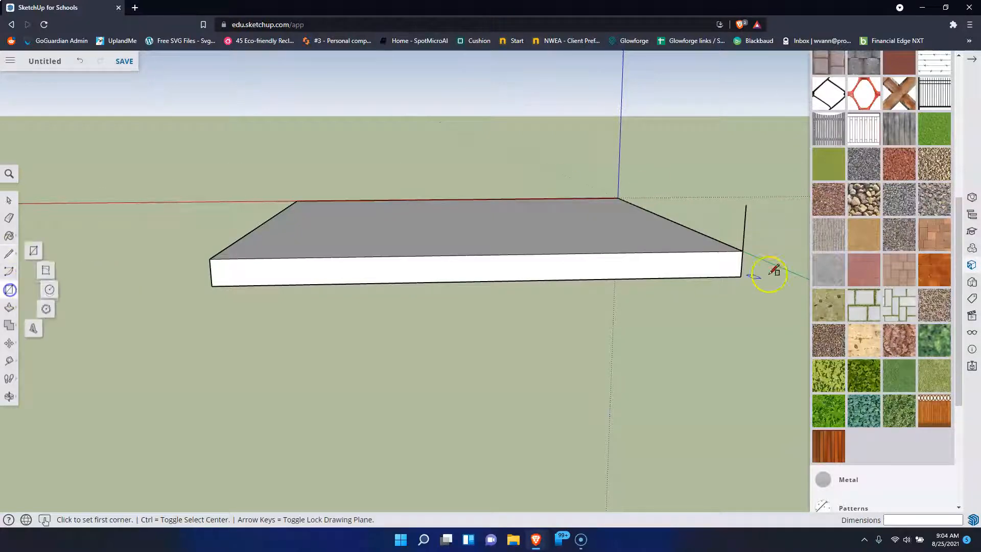
left_click(746, 204)
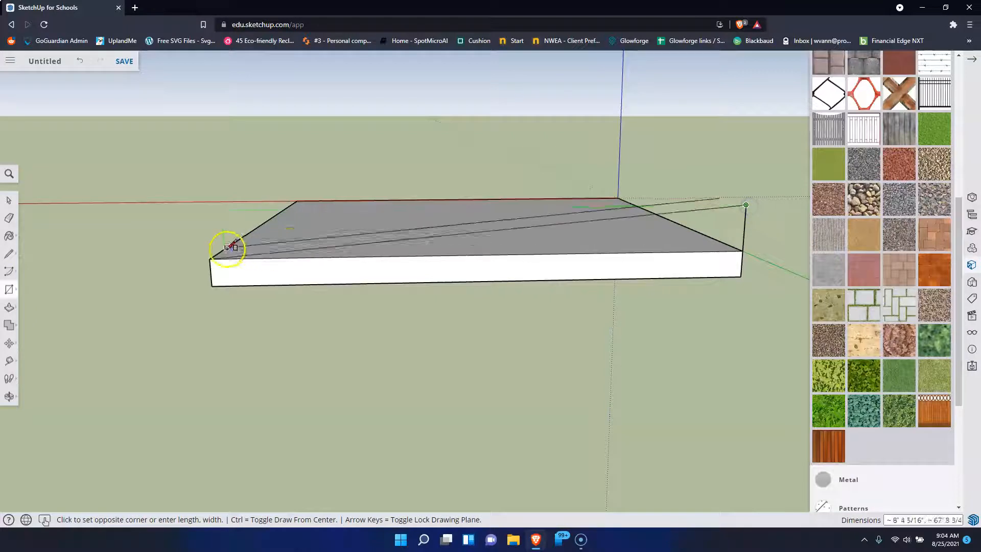
left_click(210, 259)
Paint the upright wall with the wooden fence material that has the lattice trim.
left_click(934, 409)
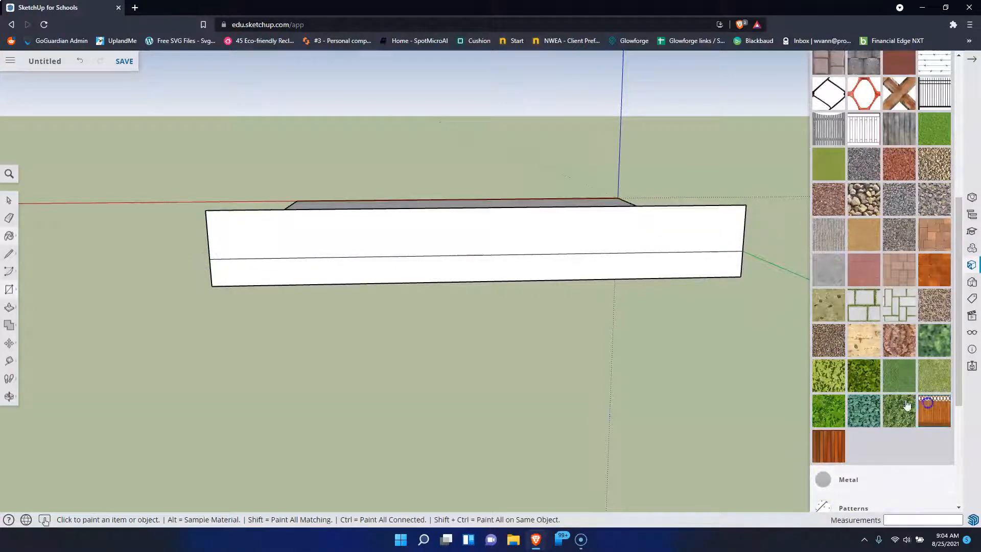
left_click(537, 230)
mouse_move(127, 223)
middle_mouse_down()
mouse_move(574, 173)
mouse_move(749, 192)
mouse_move(352, 184)
mouse_move(219, 214)
mouse_move(707, 243)
mouse_move(389, 193)
mouse_move(674, 194)
mouse_move(674, 296)
mouse_move(693, 308)
middle_mouse_up()
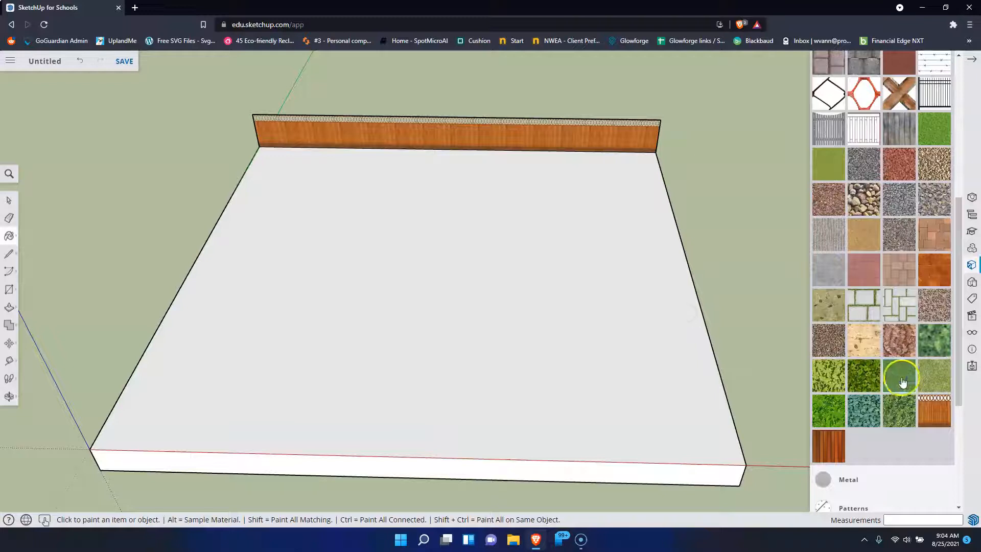
Paint the slab's top face with the plain dark green grass material.
left_click(427, 261)
middle_click_drag(579, 291, 407, 142)
mouse_move(531, 247)
middle_mouse_down()
mouse_move(447, 228)
mouse_move(695, 335)
middle_mouse_up()
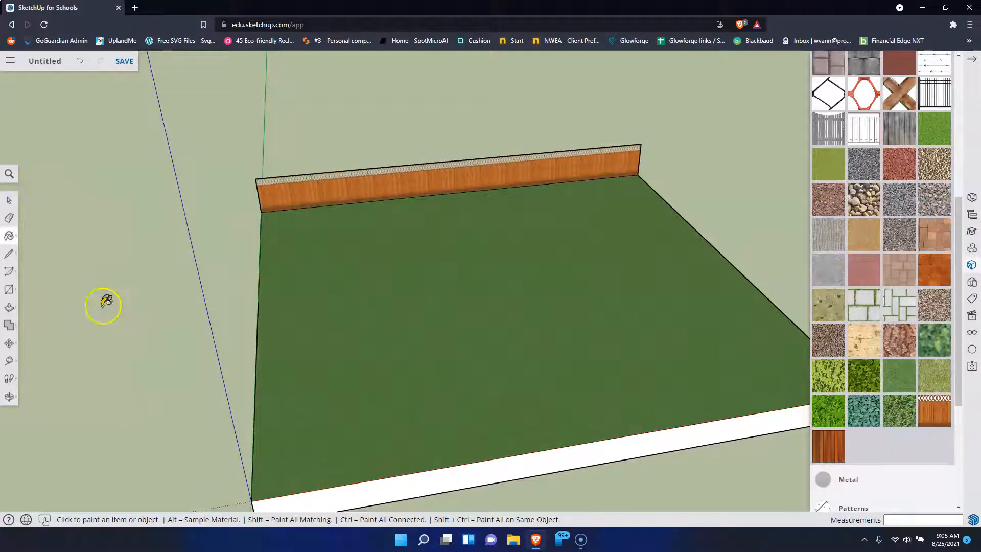
Draw a rectangle about 12' 10 9/16" by 10' 3 5/8" on the grass near one end of the fence.
left_click(11, 294)
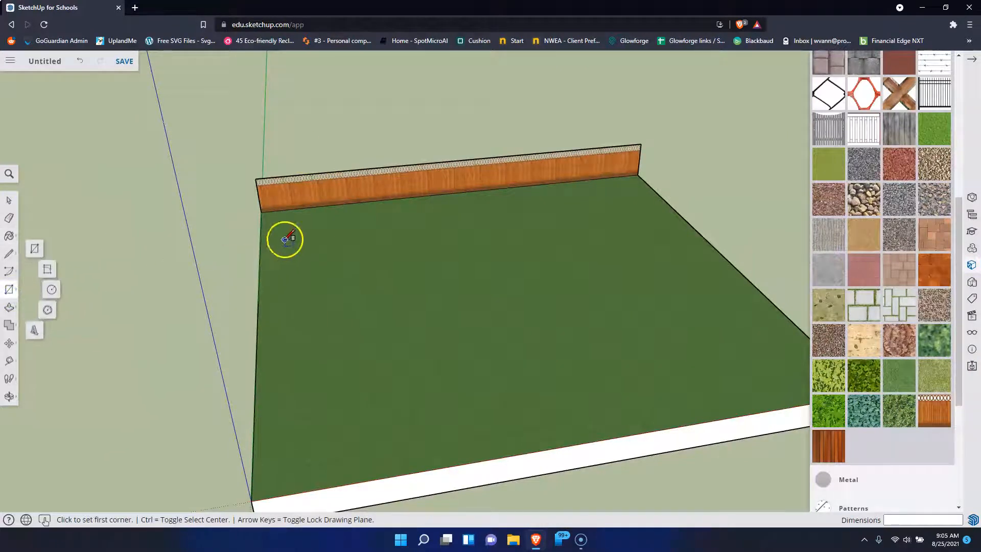
middle_click_drag(286, 243, 284, 246)
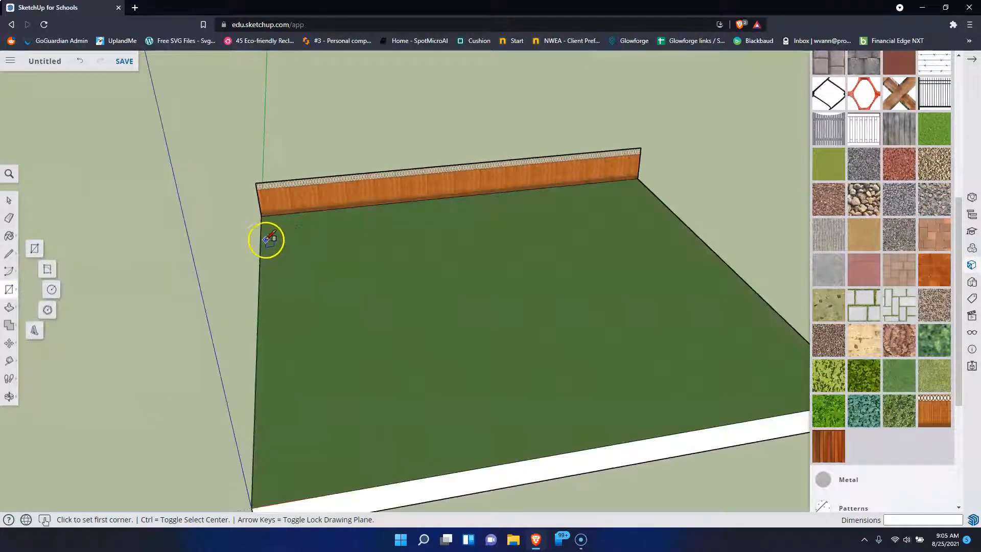
left_click(284, 239)
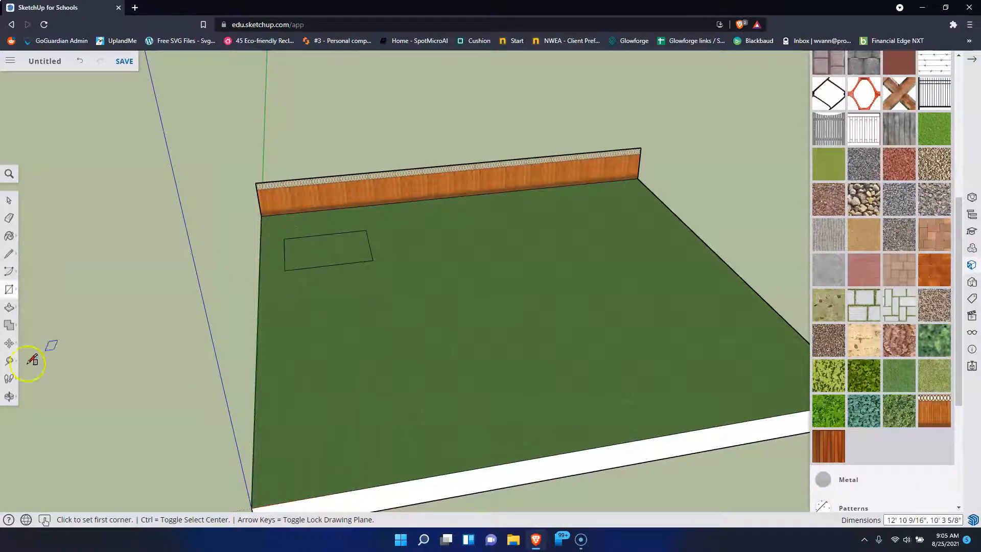
Place Tape Measure guides 1' inside all four sides of the rectangle on the grass.
left_click(8, 397)
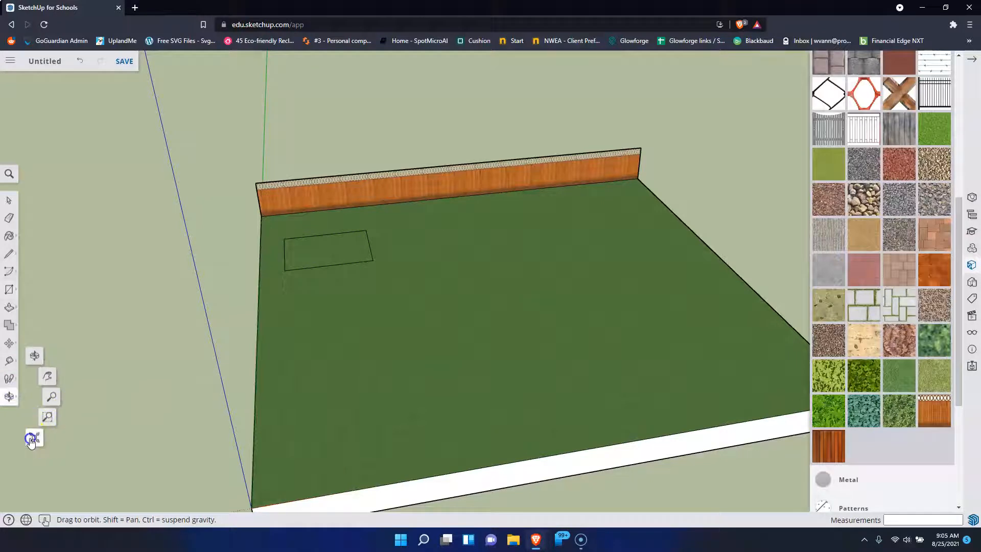
left_click(32, 437)
left_click(12, 397)
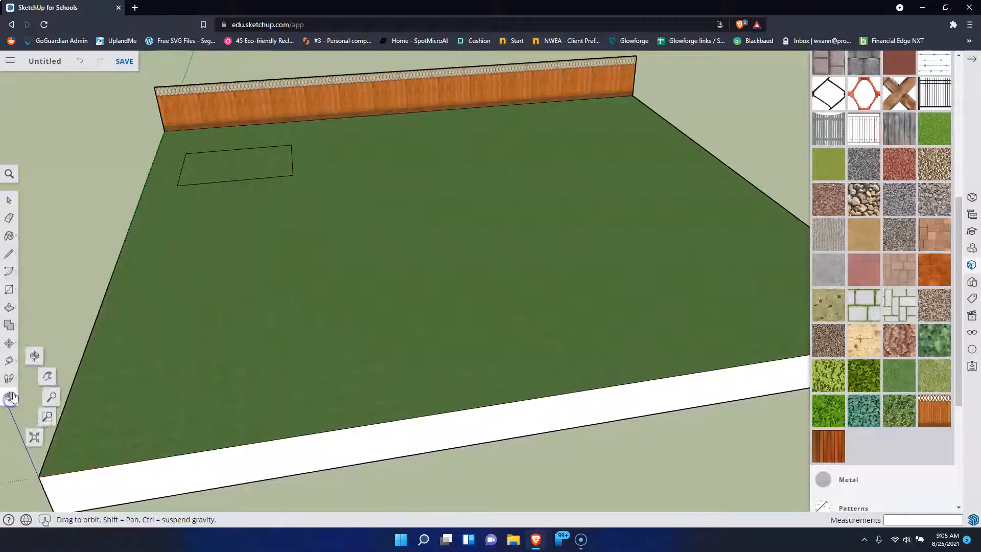
left_click(48, 418)
mouse_move(175, 141)
left_mouse_down()
mouse_move(339, 193)
mouse_move(341, 202)
left_mouse_up()
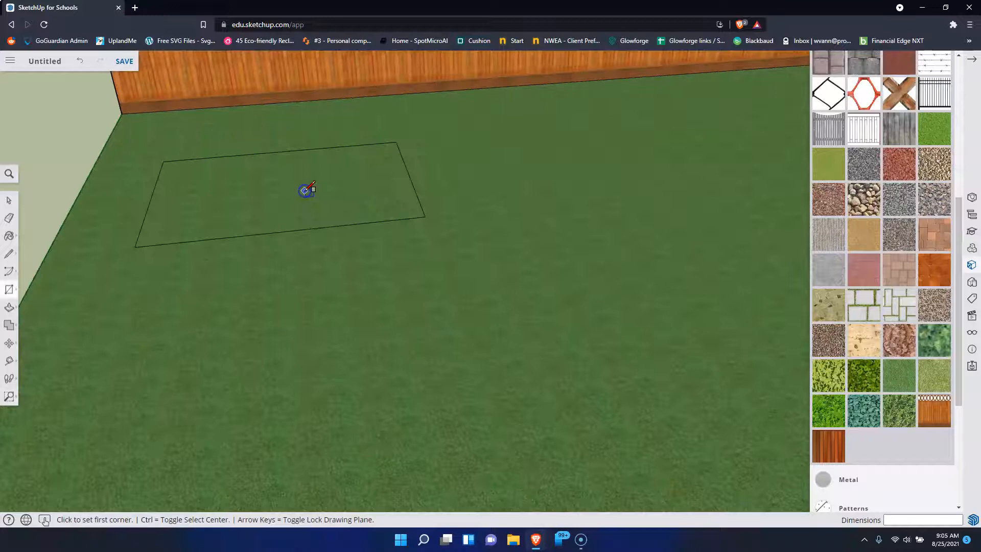
left_click(9, 362)
left_click(246, 155)
left_click(244, 163)
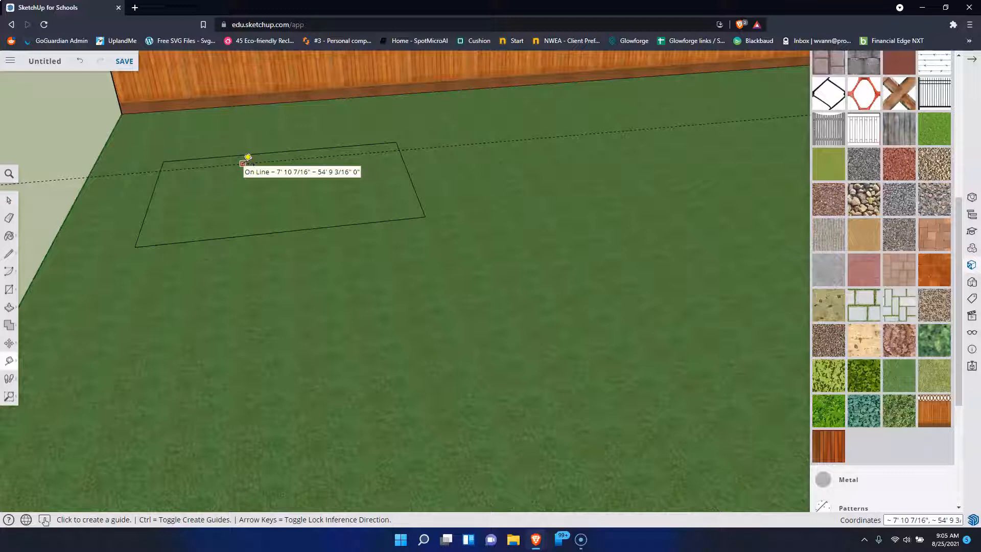
left_click(260, 232)
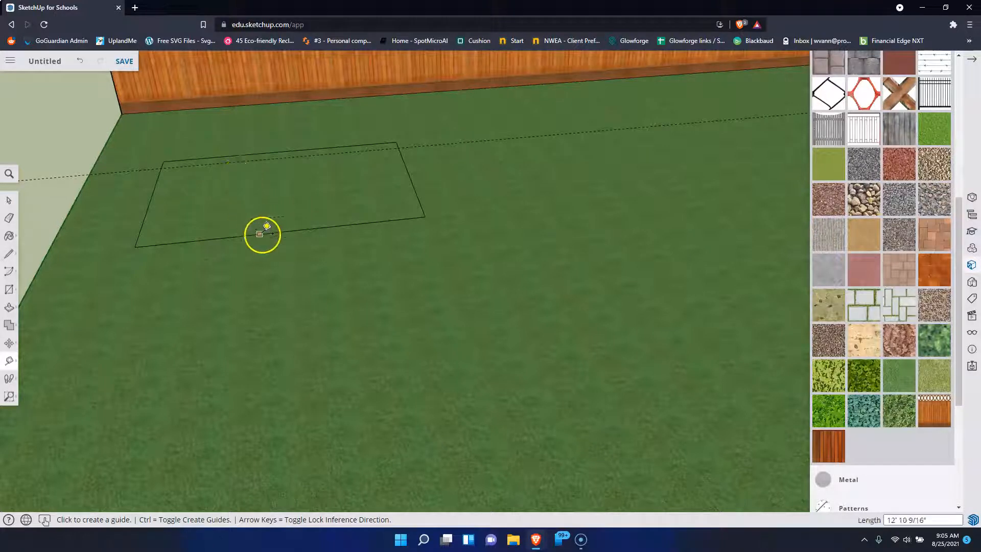
left_click(275, 224)
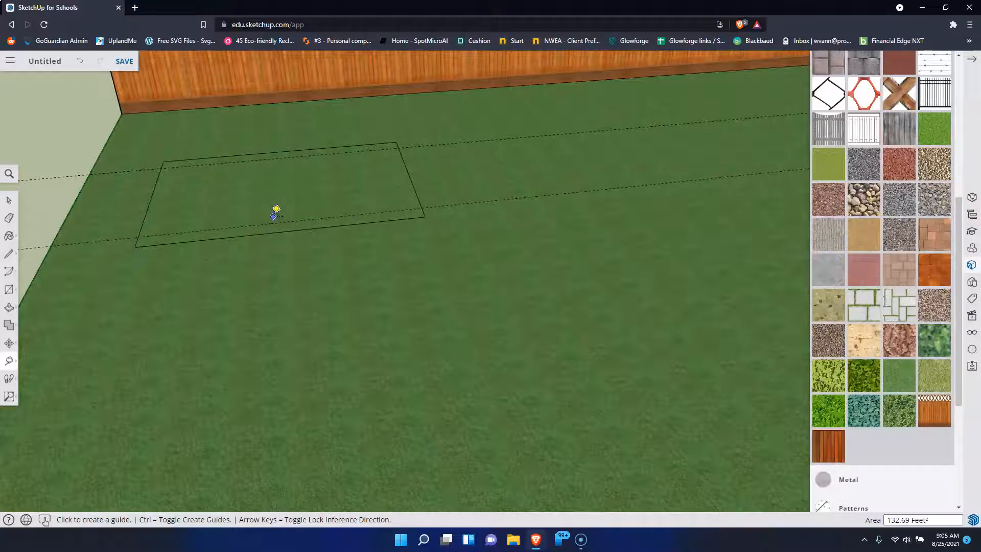
left_click(415, 183)
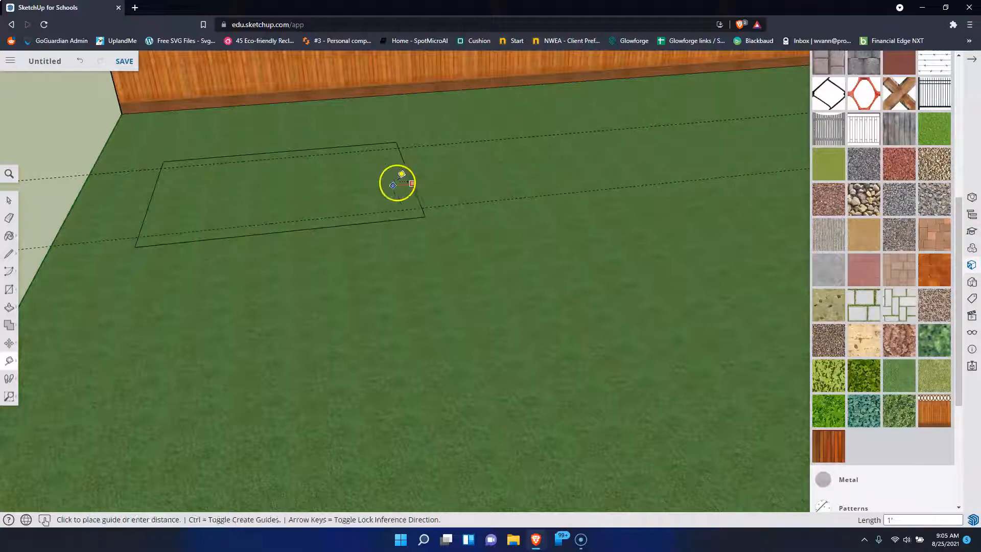
key("Escape")
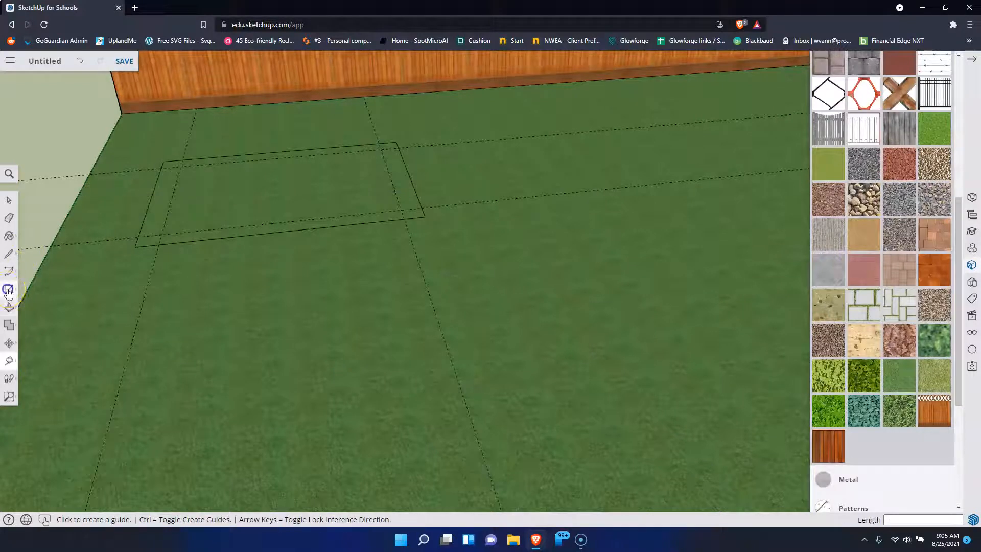
Draw an inner rectangle 10' 10 9/16" by 8' 3 5/8" between the guide intersections.
left_click(8, 289)
left_click(180, 167)
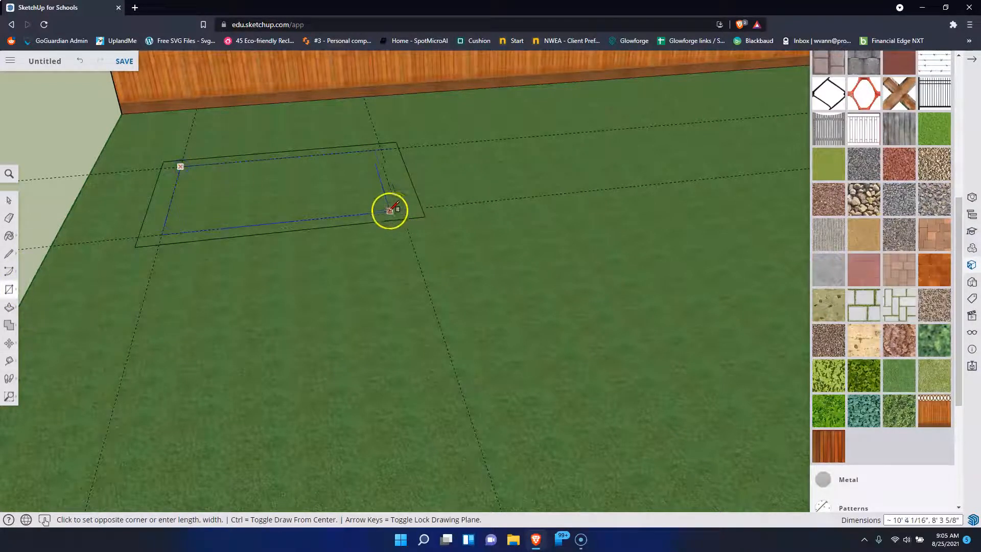
left_click(403, 210)
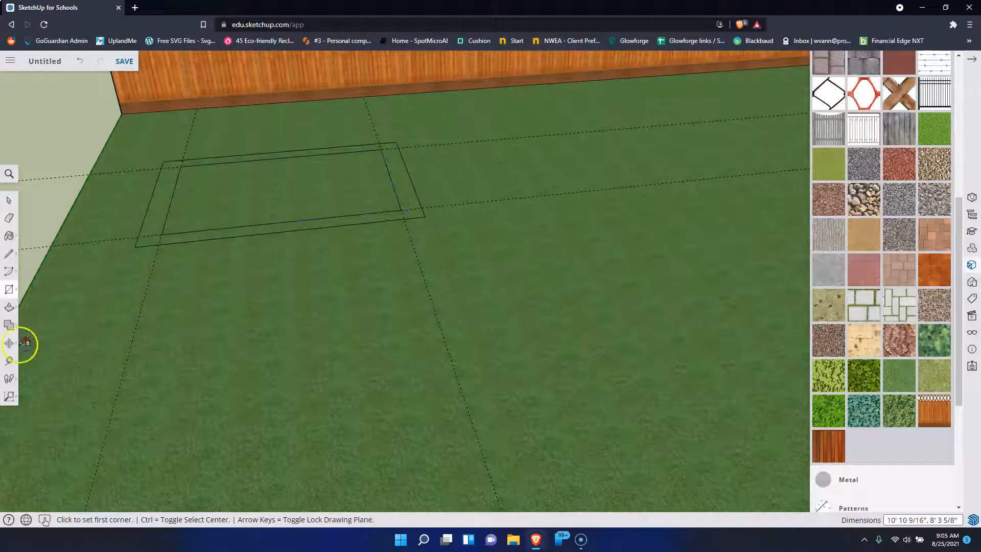
Pull the border between the two rectangles up about 9 13/16" into a raised frame.
left_click(8, 308)
left_click(154, 209)
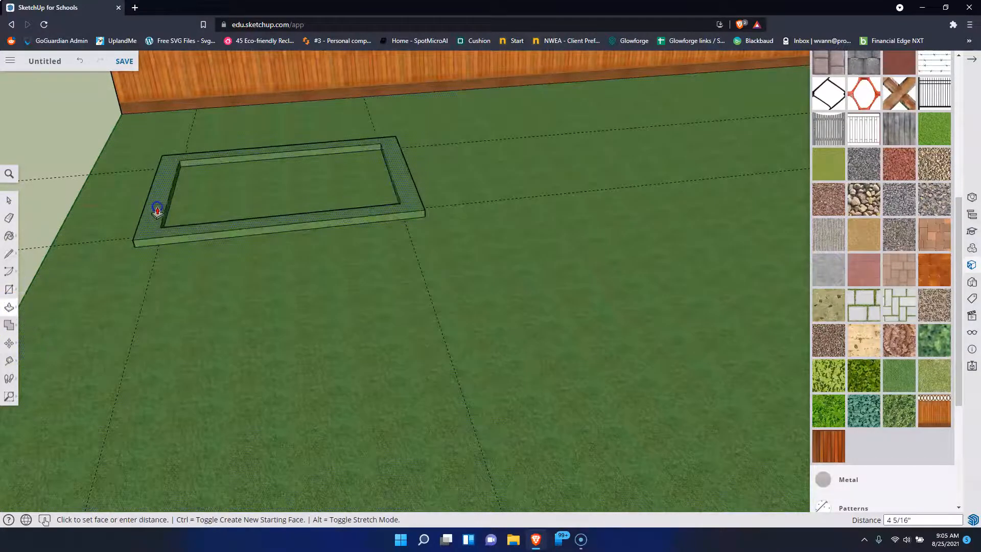
left_click(160, 201)
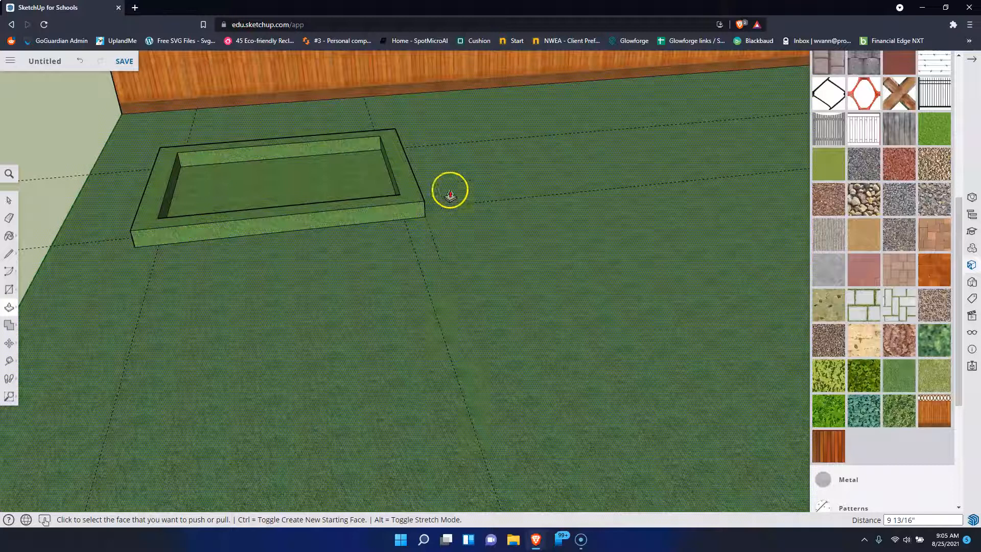
Paint three outer sides of the raised frame with the red-brown vertical wood plank material.
left_click(830, 449)
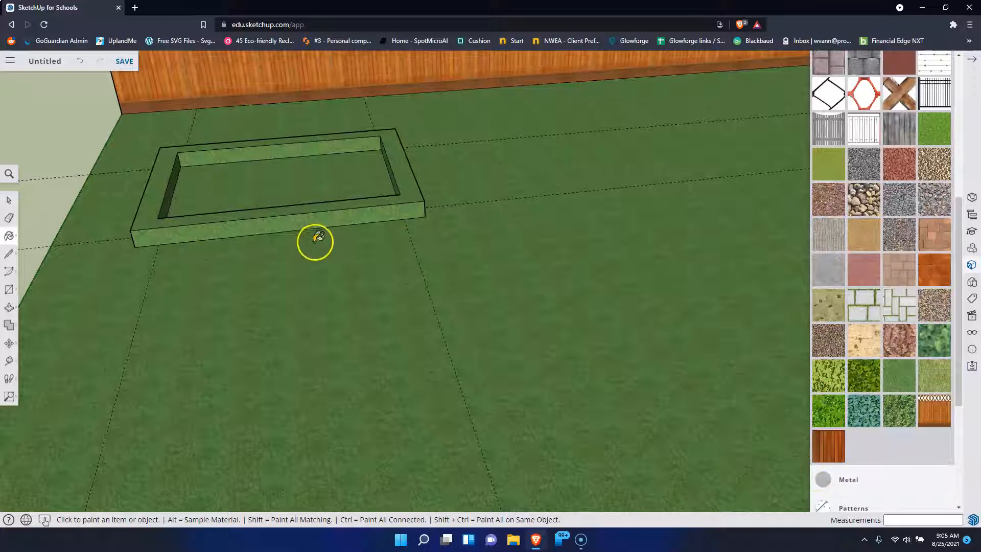
left_click(317, 213)
mouse_move(455, 210)
middle_mouse_down()
mouse_move(405, 202)
mouse_move(358, 153)
middle_mouse_up()
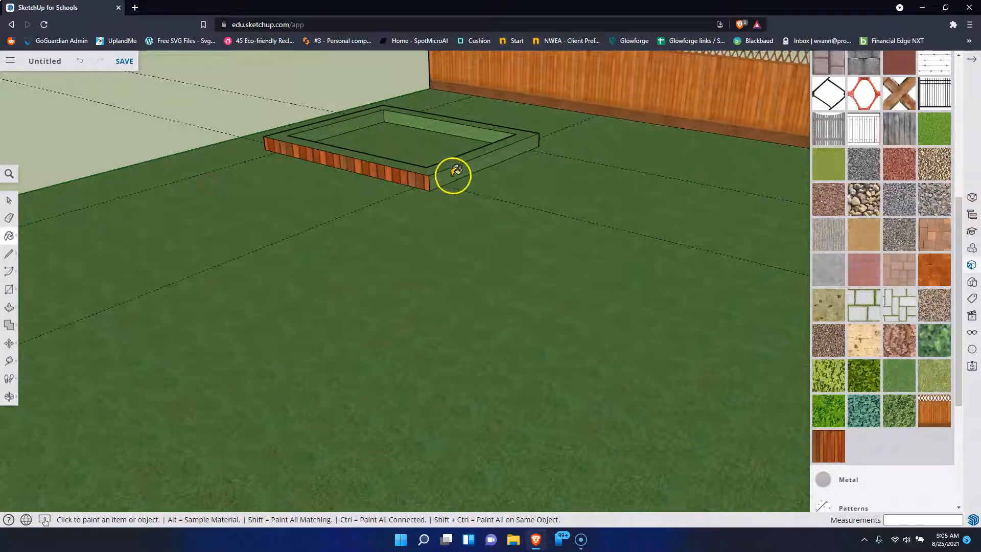
middle_click_drag(453, 164, 481, 284)
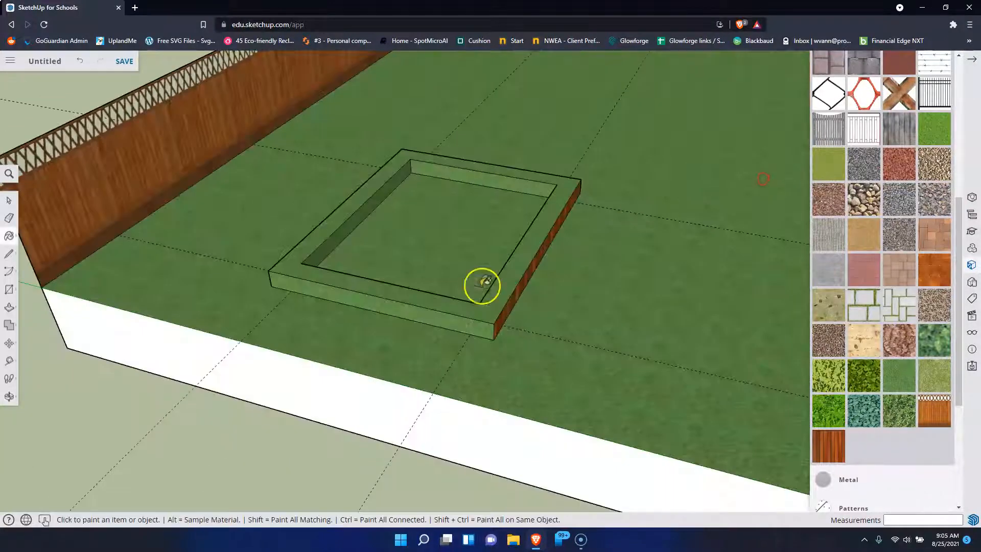
left_click(441, 313)
mouse_move(263, 264)
middle_mouse_down()
mouse_move(475, 260)
mouse_move(280, 306)
middle_mouse_up()
left_click(334, 312)
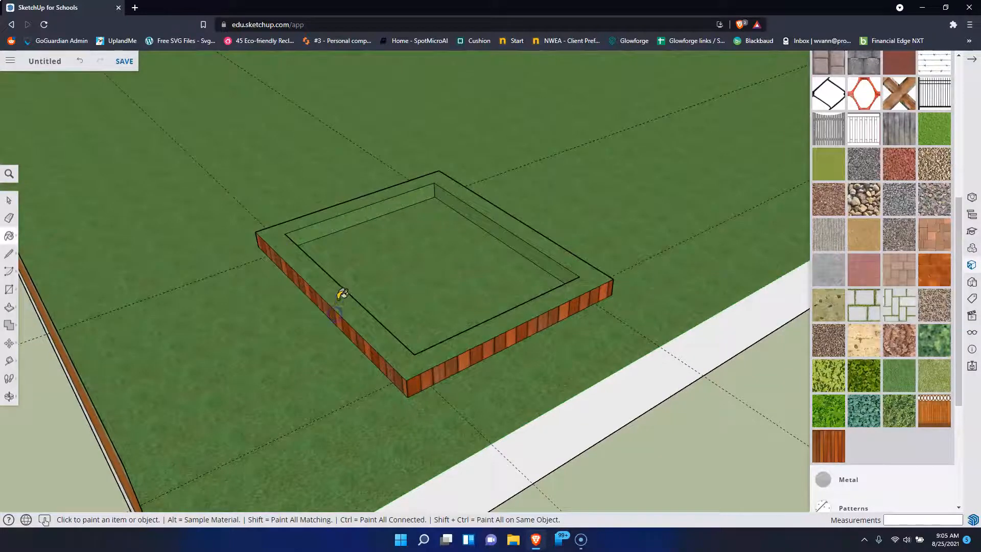
Paint the raised frame's top, inner sides and remaining outer side with the same red-brown wood plank material.
left_click(339, 291)
mouse_move(416, 284)
middle_mouse_down()
mouse_move(464, 280)
mouse_move(259, 301)
middle_mouse_up()
mouse_move(571, 267)
middle_mouse_down()
mouse_move(357, 219)
mouse_move(427, 231)
mouse_move(787, 222)
middle_mouse_up()
left_click(419, 218)
left_click(569, 200)
left_click(543, 210)
mouse_move(543, 210)
middle_mouse_down()
mouse_move(281, 219)
mouse_move(486, 236)
mouse_move(268, 214)
middle_mouse_up()
left_click(408, 238)
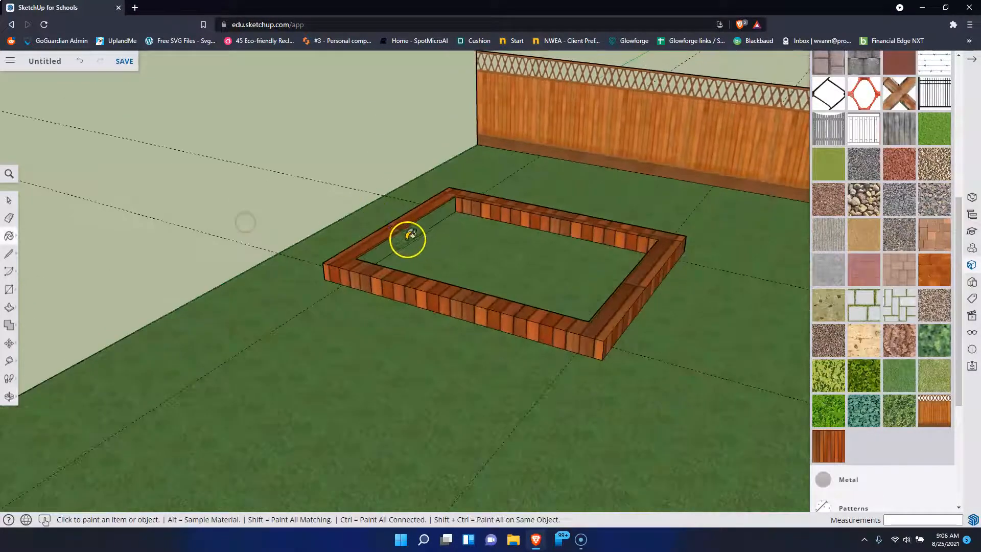
Push/Pull the grass face inside the raised frame by about 1 13/16".
left_click(10, 306)
left_click(517, 273)
left_click(519, 273)
Paint the ground face inside the raised frame with the tan gravel material from Landscaping, Fencing and Vegetation.
scroll(870, 388, "up", 4)
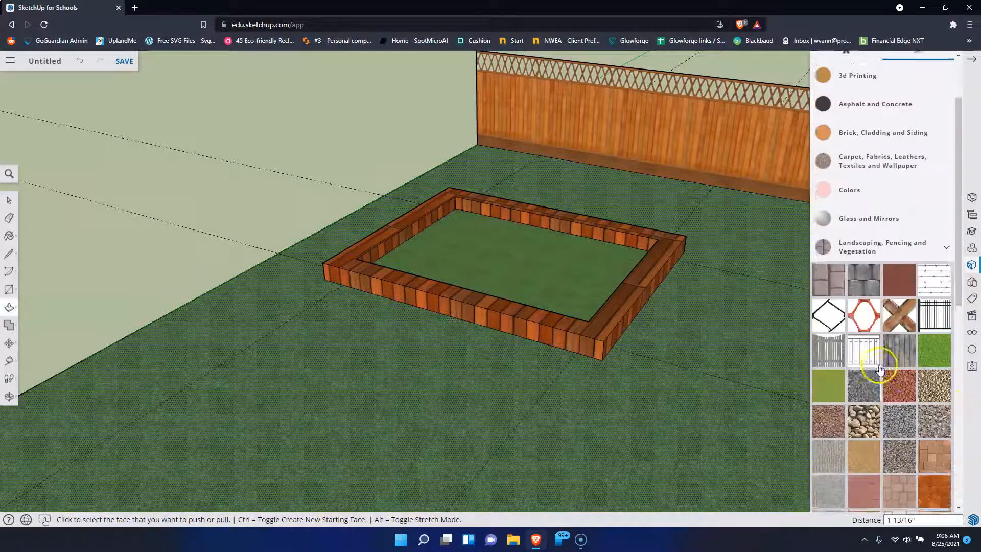
scroll(879, 369, "up", 1)
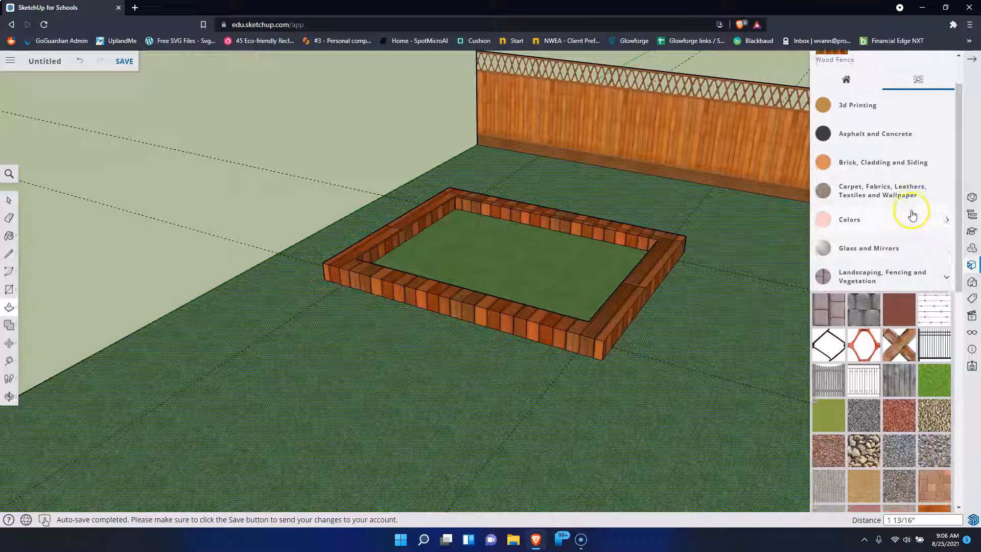
scroll(915, 230, "down", 4)
left_click(942, 274)
left_click(934, 270)
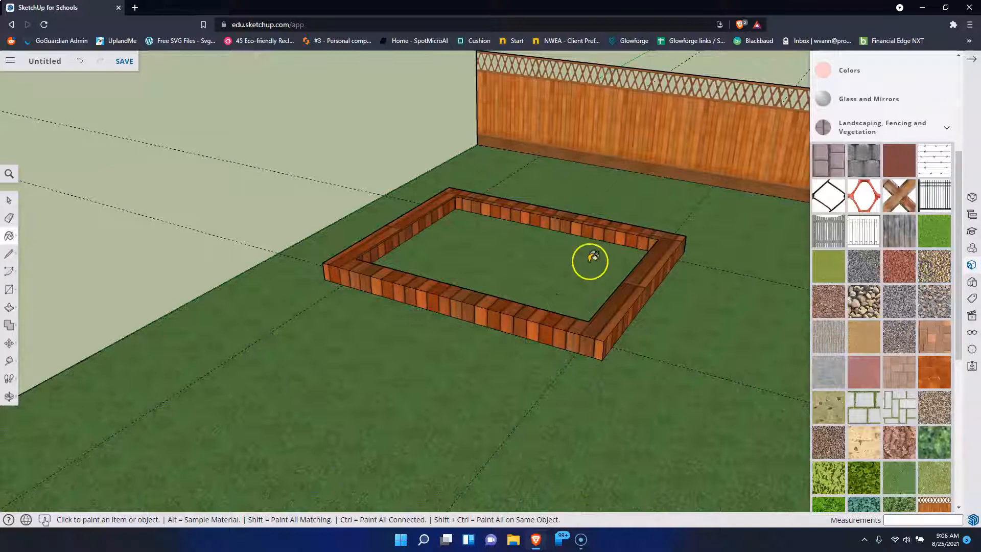
left_click(551, 265)
mouse_move(645, 267)
middle_mouse_down()
mouse_move(432, 309)
mouse_move(399, 456)
mouse_move(535, 465)
mouse_move(394, 135)
mouse_move(698, 250)
mouse_move(622, 244)
middle_mouse_up()
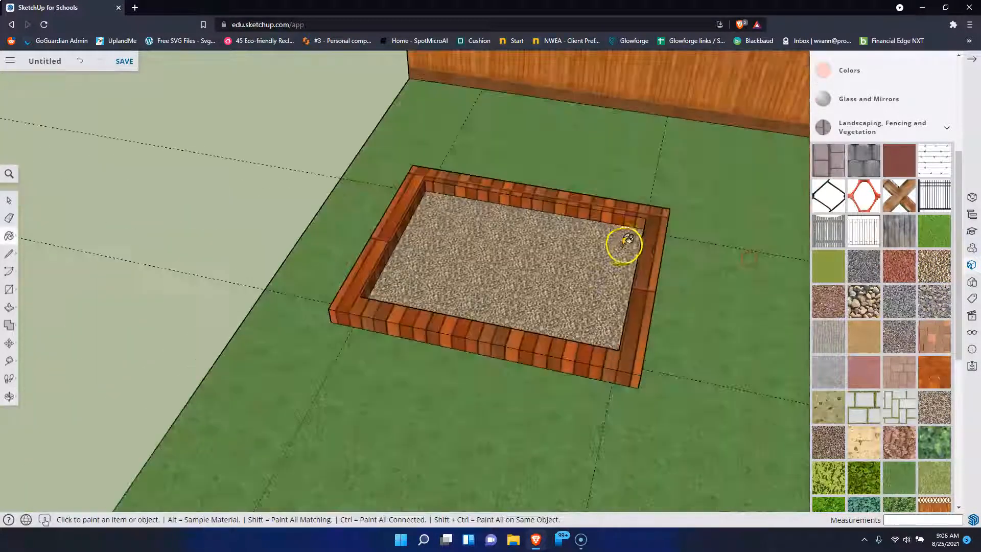
Draw a rectangle about 15' 9 9/16" by 13' 10 3/8" on the open grass in front of the garden bed.
left_click(9, 396)
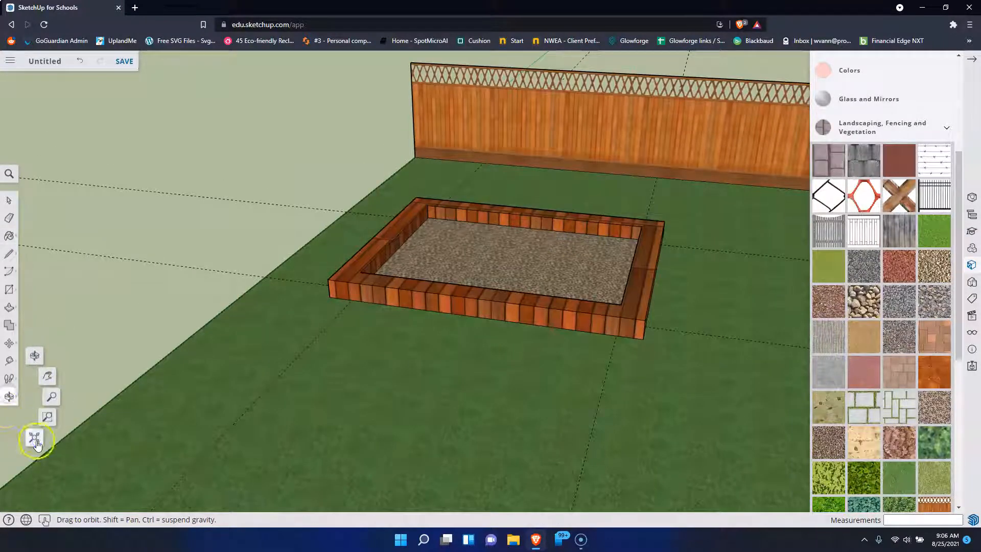
left_click(34, 437)
left_click_drag(473, 199, 10, 174)
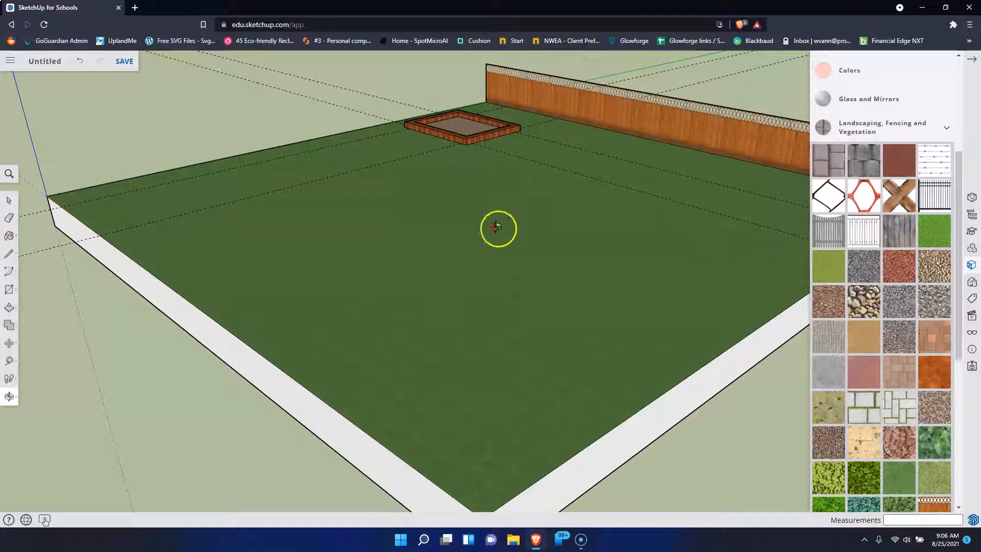
middle_click_drag(436, 147, 768, 266)
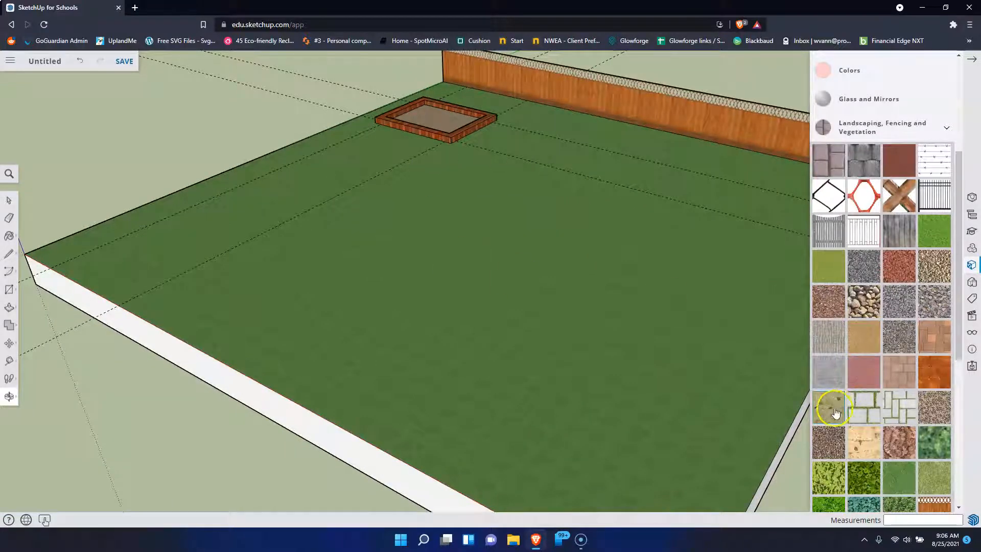
middle_click_drag(589, 278, 346, 240)
left_click(13, 290)
middle_click_drag(544, 210, 603, 276)
left_click(9, 290)
left_click(536, 208)
left_click(656, 323)
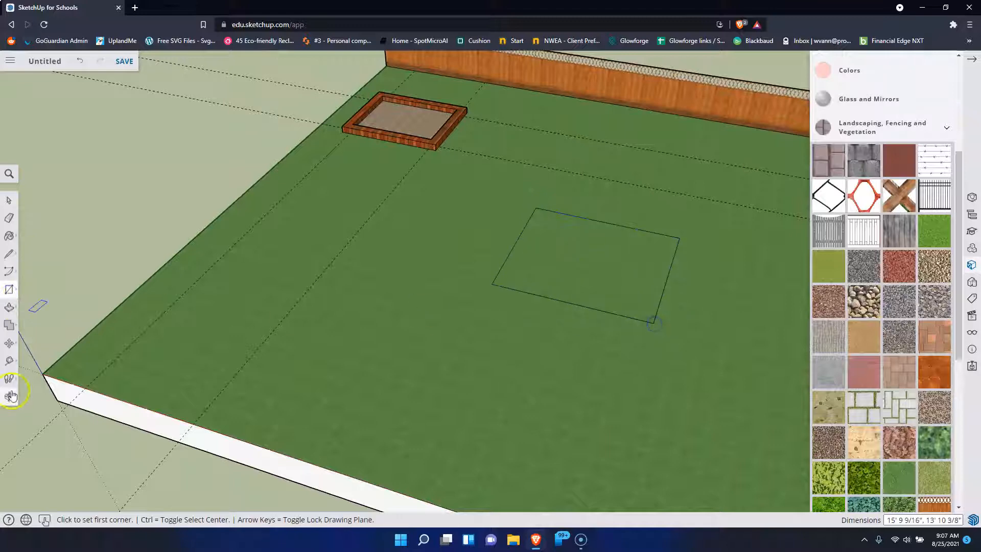
Pull the rectangle on the grass up about 11' 5 7/16" into a box.
left_click(8, 310)
left_click(620, 289)
left_click(644, 190)
middle_click_drag(740, 321, 598, 210)
key("p")
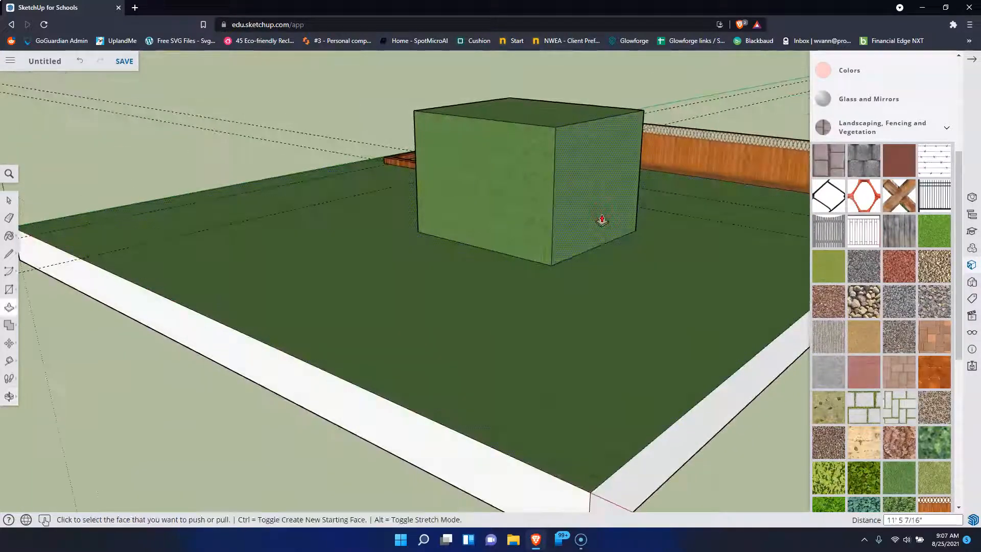
left_click(603, 220)
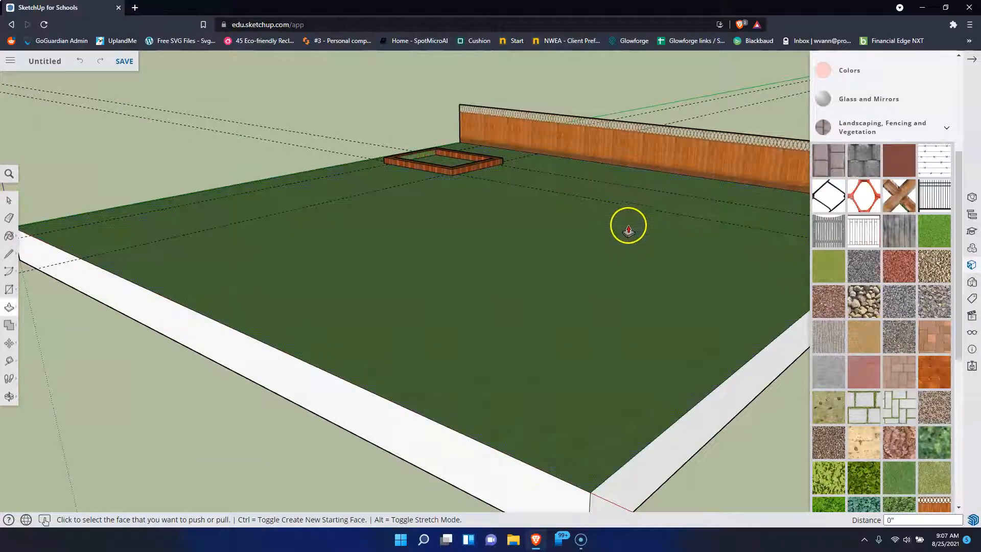
Undo the box, the raised garden bed, the guides, and the grass and fence materials, back to the unpainted slab and fence.
key("ctrl+z")
key("ctrl+z")
key("ctrl+z")
key("ctrl+z")
key("ctrl+z")
key("ctrl+z")
key("ctrl+z")
key("ctrl+z")
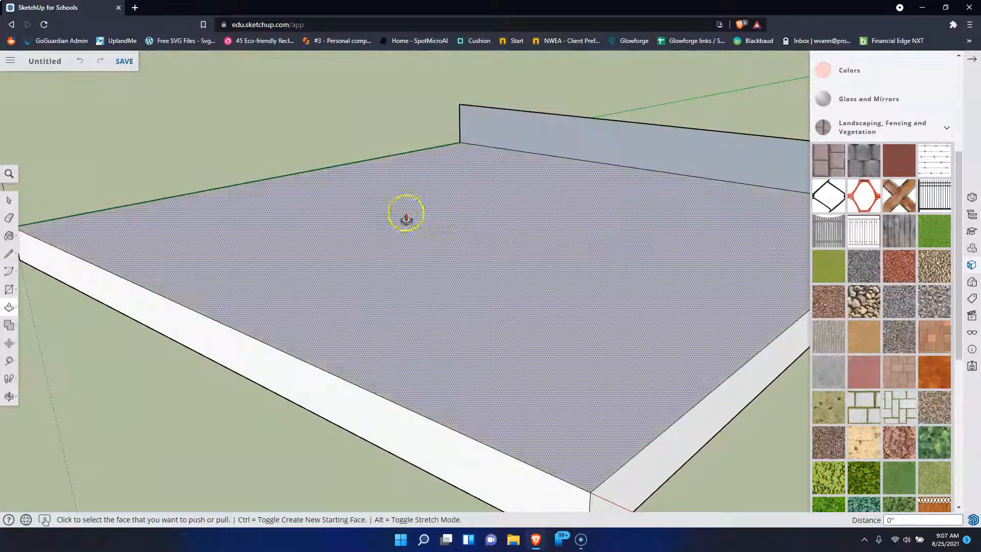
Draw a rectangle near the middle of the slab's top and pull it up into a box taller than the fence.
left_click(10, 290)
left_click(543, 227)
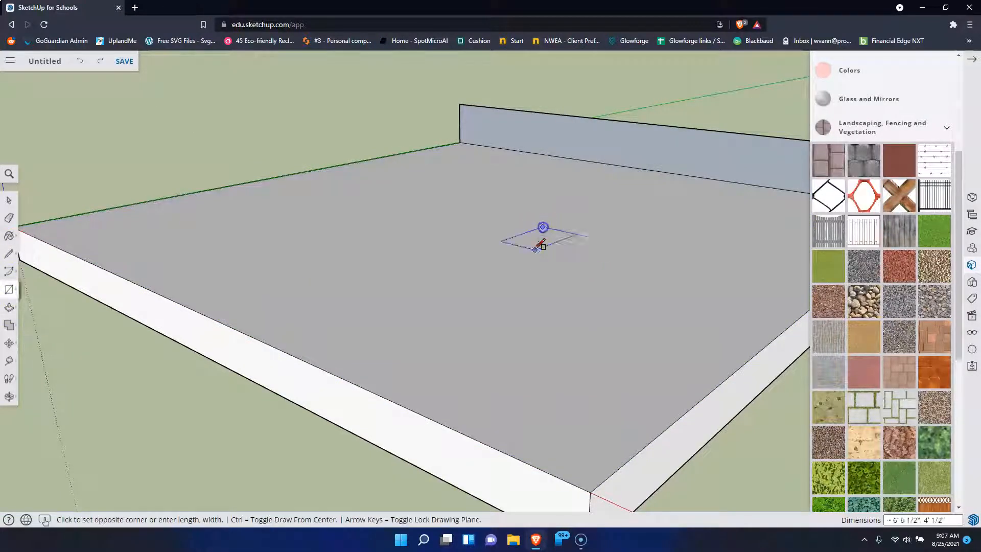
left_click(563, 303)
left_click(9, 307)
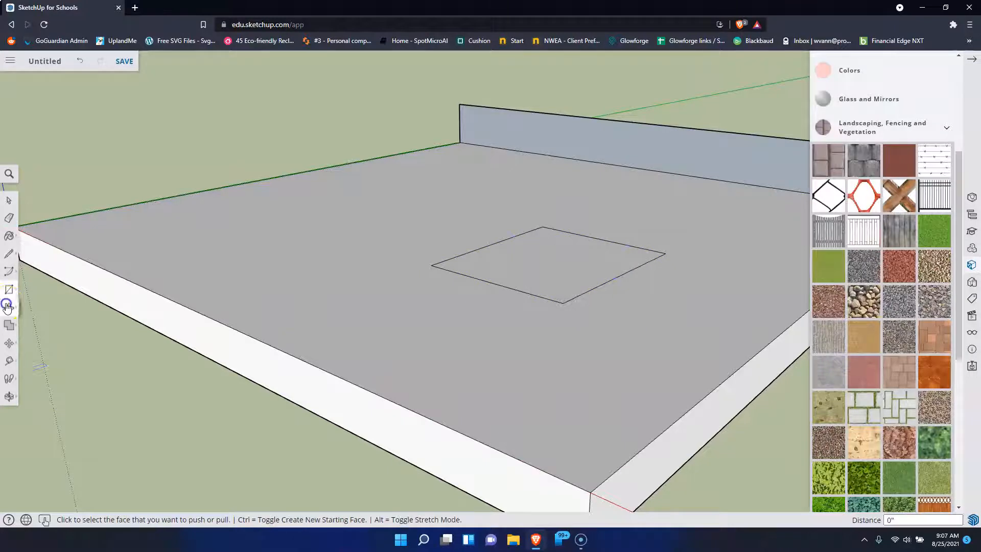
left_click(552, 243)
left_click(580, 135)
Paint the slab's top with a dark green foliage material and the fence with the lattice-topped wood fence material.
left_click(865, 493)
left_click(429, 328)
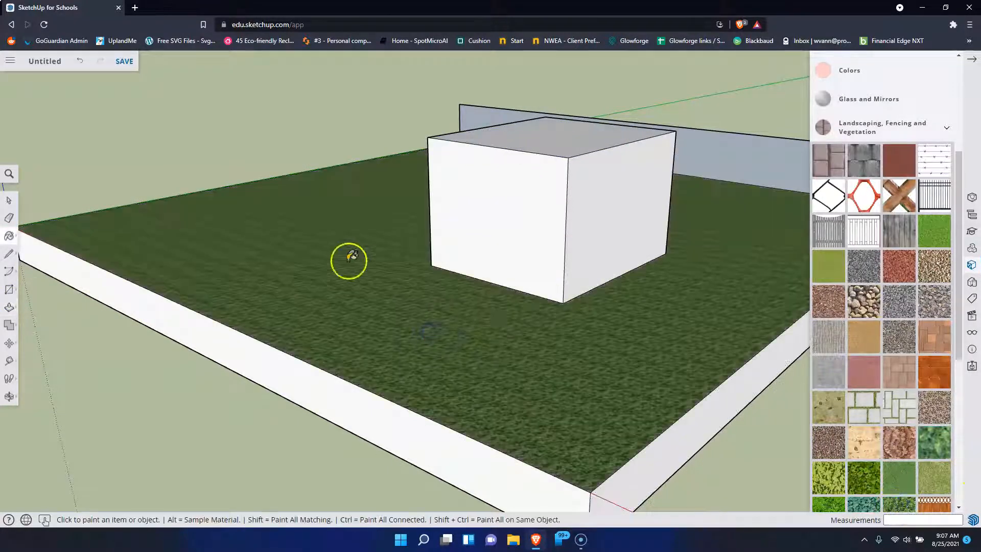
middle_click_drag(349, 260, 439, 240)
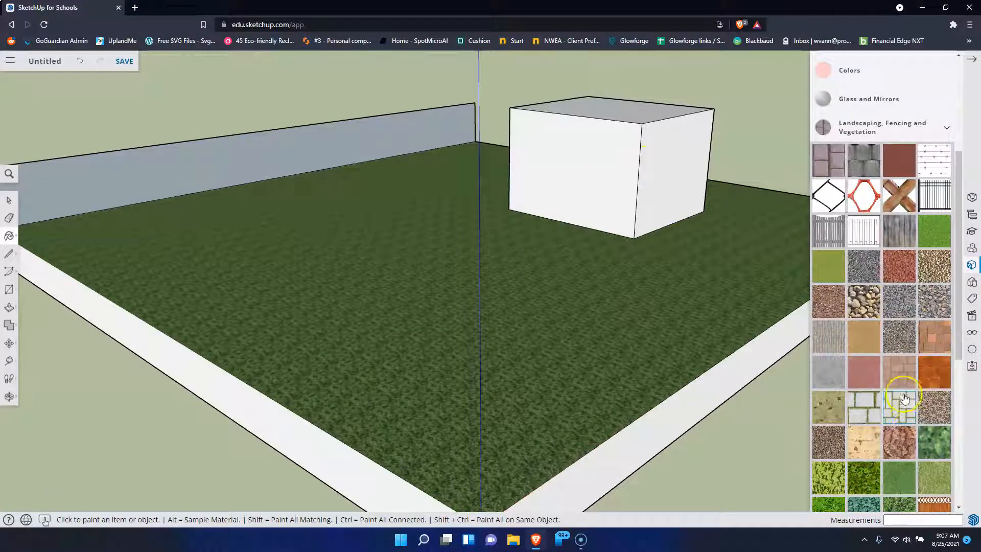
scroll(960, 473, "down", 1)
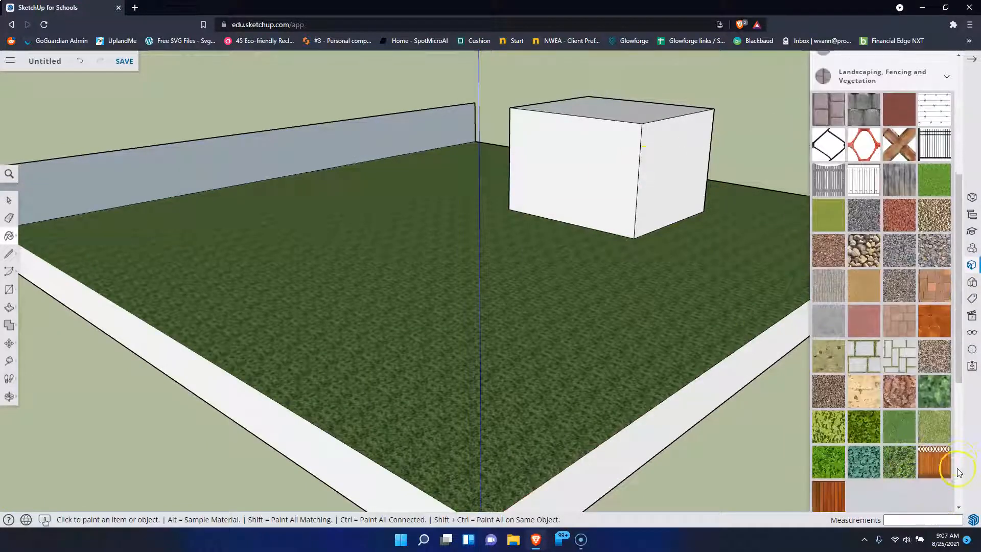
left_click(234, 185)
Paint the slab's top with a translucent blue-green rippled material from the Water collection.
mouse_move(618, 225)
middle_mouse_down()
mouse_move(565, 184)
mouse_move(473, 190)
middle_mouse_up()
middle_click_drag(266, 176, 530, 197)
scroll(913, 277, "down", 4)
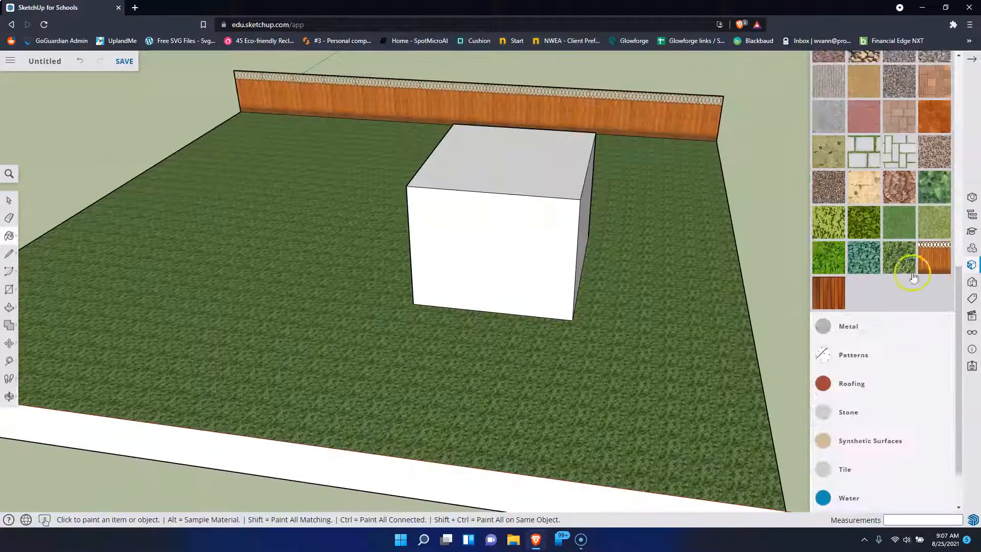
scroll(893, 383, "down", 1)
left_click(858, 445)
scroll(946, 388, "down", 1)
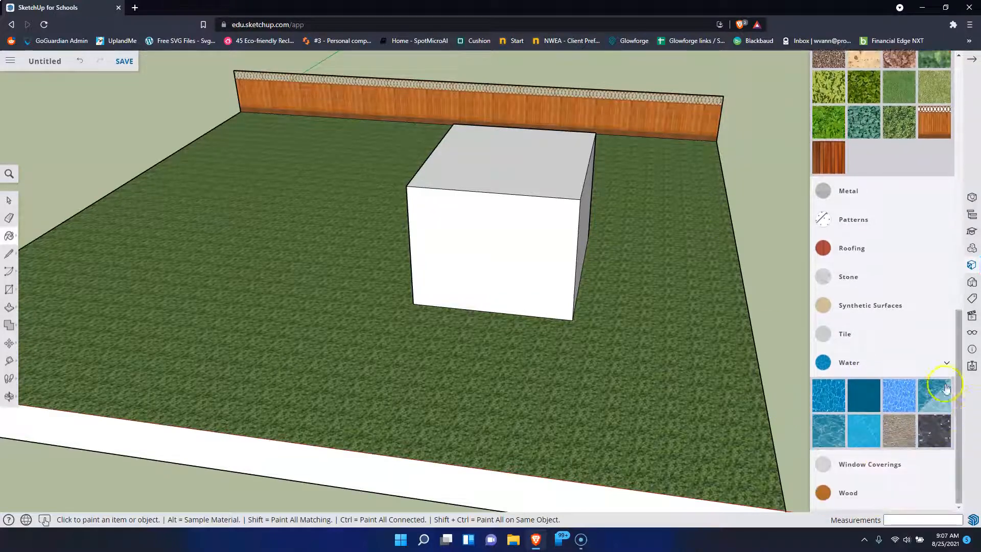
left_click(934, 430)
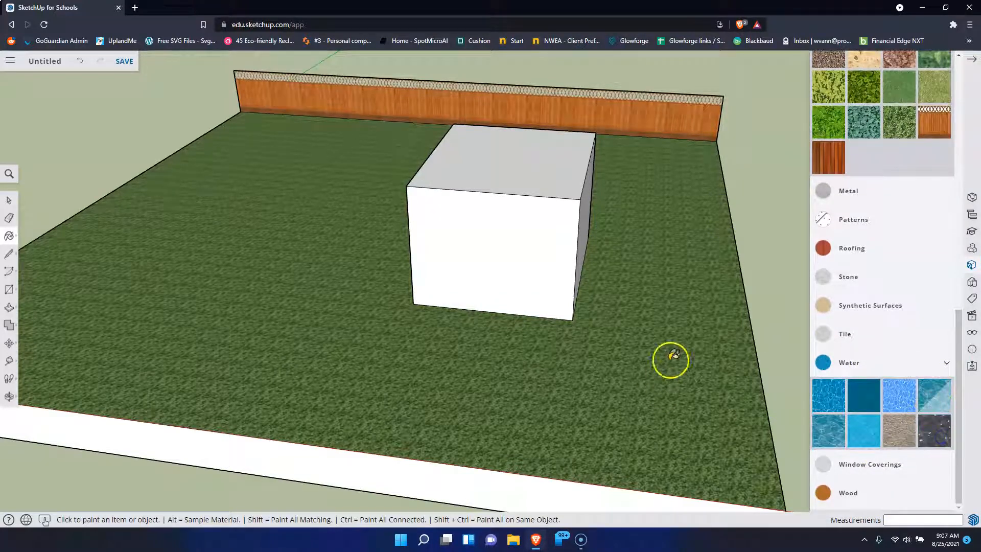
left_click(680, 358)
Paint the slab's top with the dark brown striped material from the Wood collection.
left_click(908, 398)
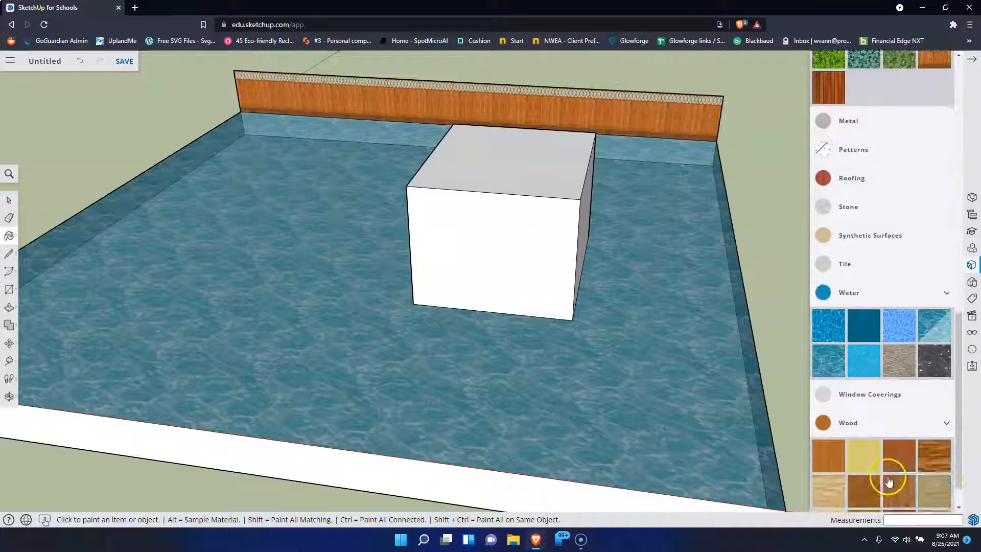
left_click(931, 412)
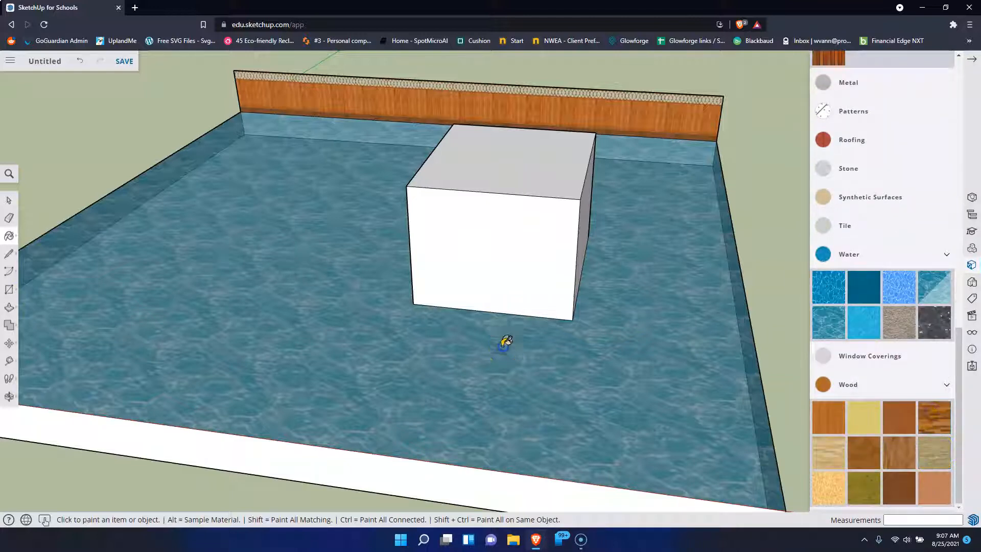
left_click(642, 368)
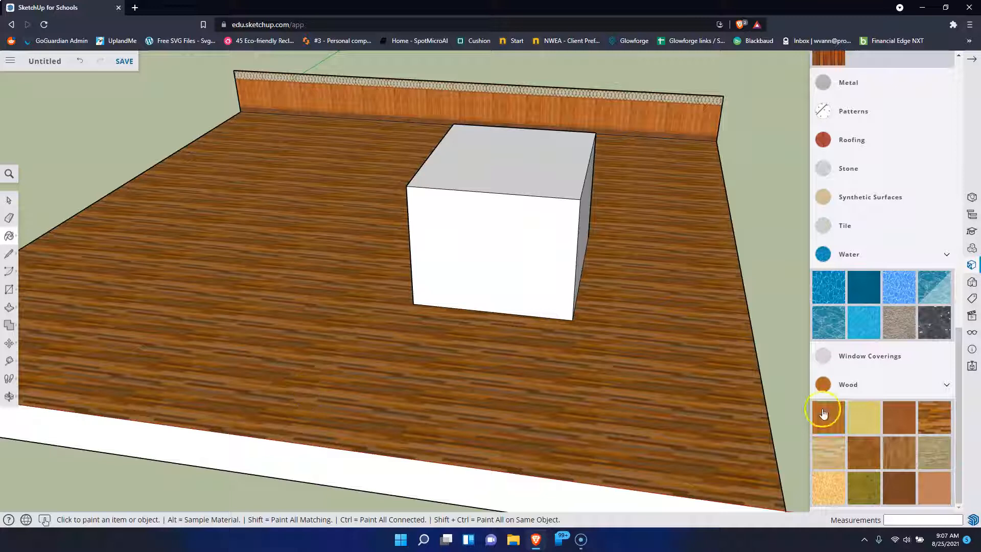
Paint the slab's top with a tan material from the Synthetic Surfaces collection.
scroll(891, 389, "up", 4)
left_click(849, 404)
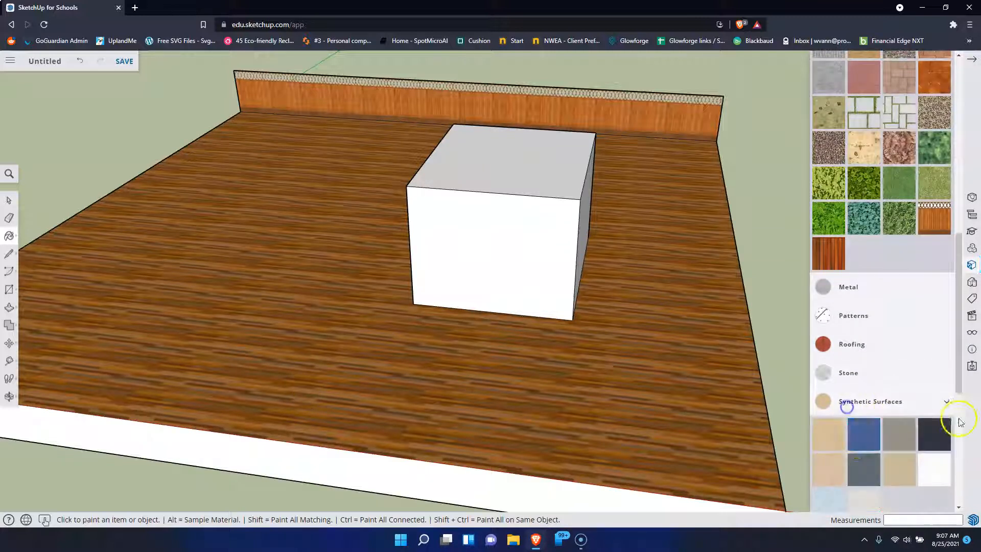
scroll(860, 445, "down", 2)
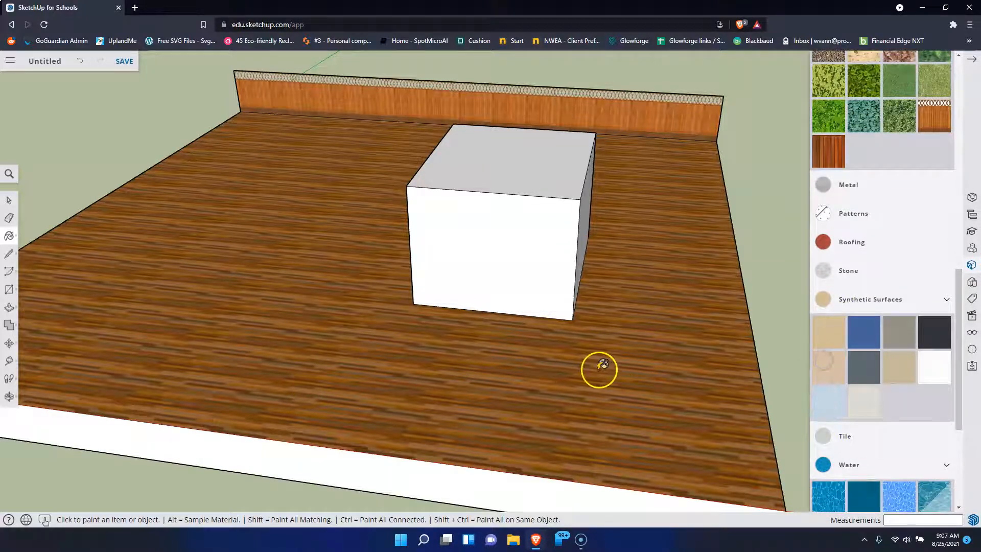
left_click(695, 337)
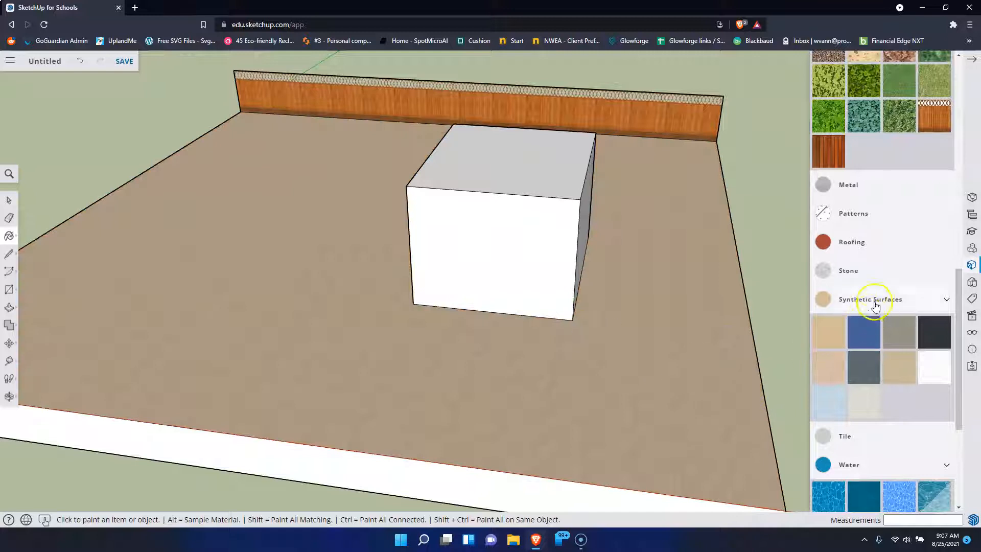
Paint the slab's top with the Stone Vein Gray material from the Stone collection.
left_click(853, 275)
left_click(933, 338)
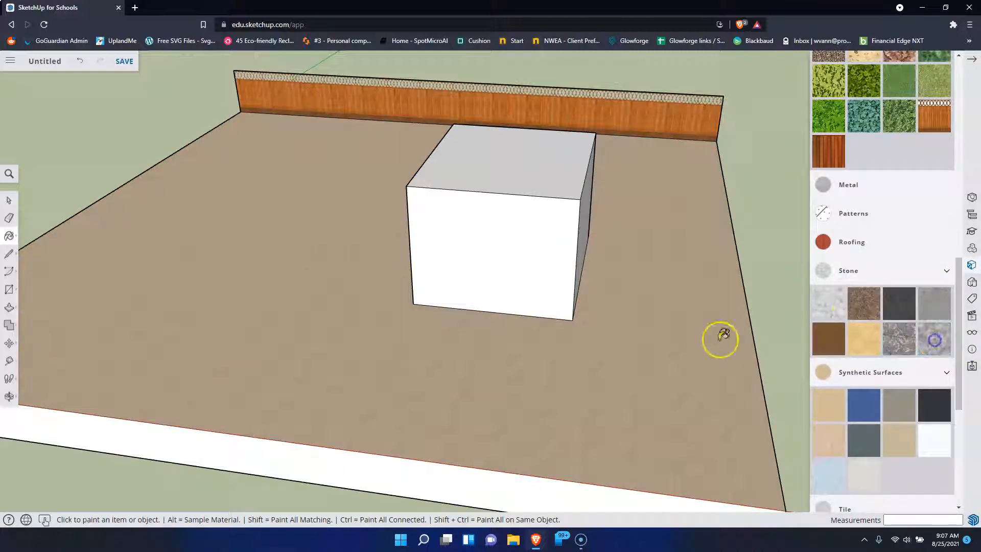
left_click(683, 338)
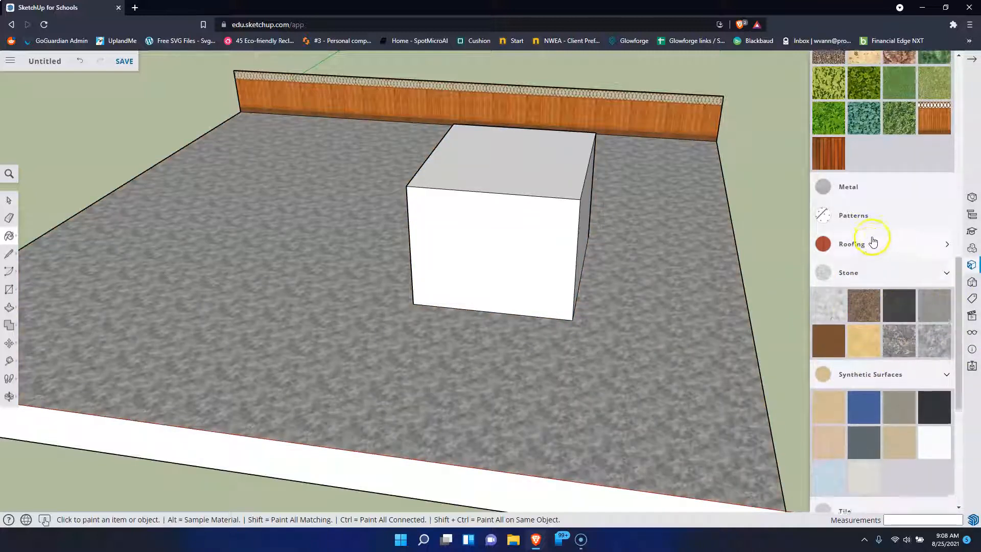
Try Translucent Glass Blue and Translucent Glass Sky Reflection on the box's front face.
scroll(871, 245, "up", 3)
scroll(892, 392, "up", 8)
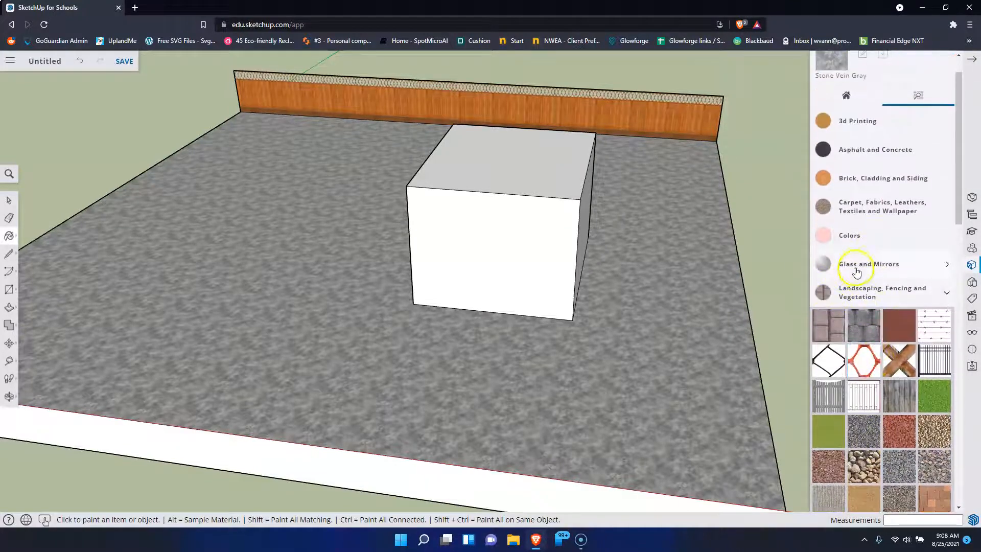
left_click(856, 270)
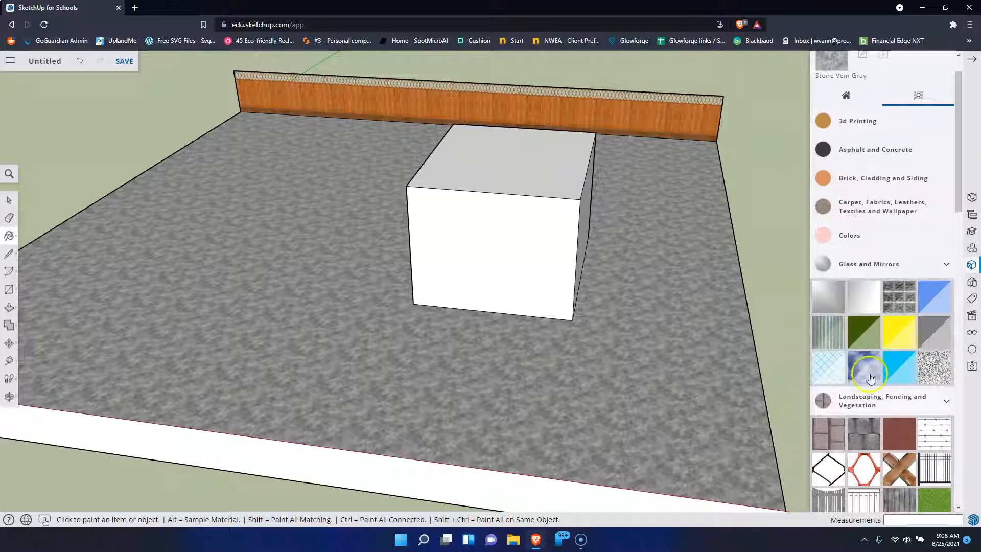
left_click(937, 296)
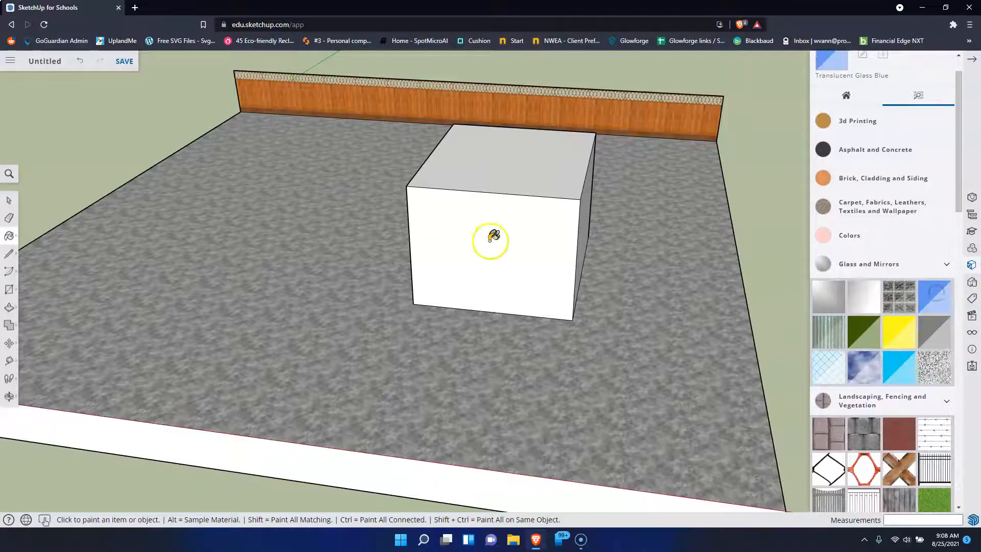
left_click(490, 239)
mouse_move(650, 258)
middle_mouse_down()
mouse_move(497, 178)
mouse_move(595, 246)
middle_mouse_up()
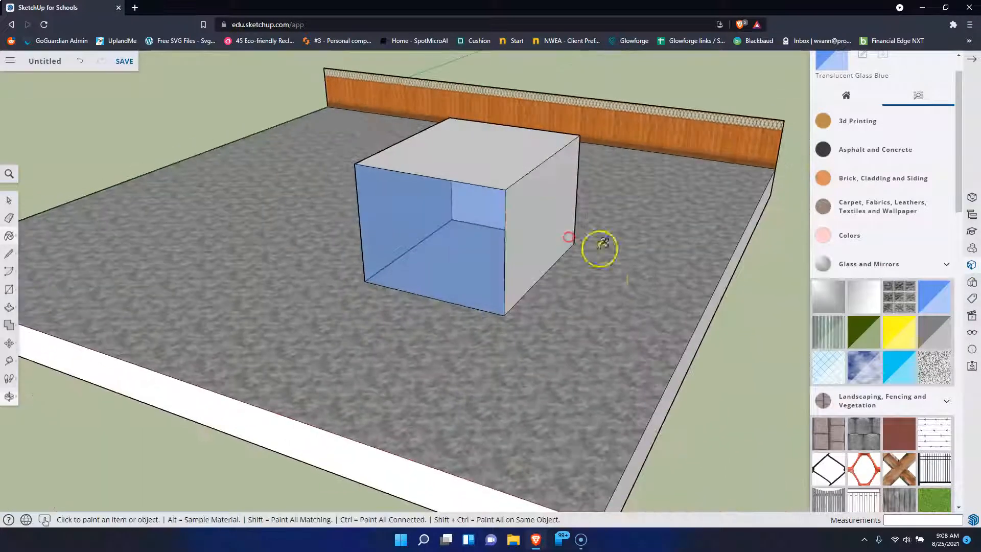
left_click(461, 223)
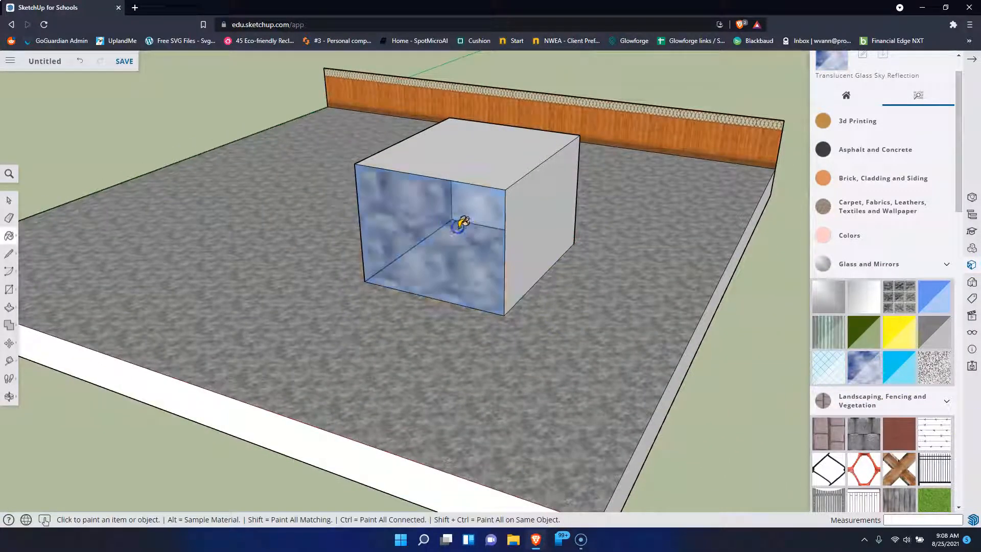
Paint the box's front face with Translucent Glass Safety and inspect the glazing from several angles.
left_click(830, 367)
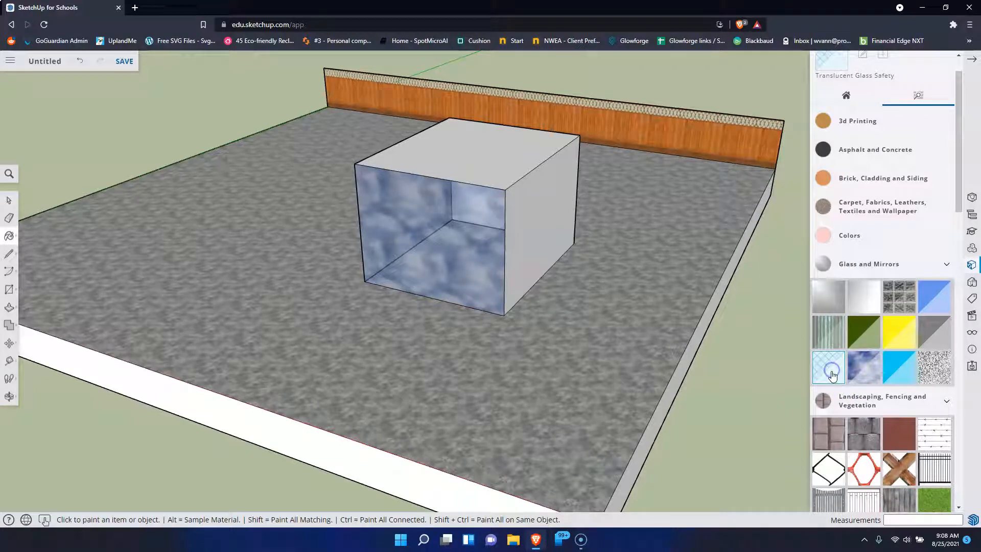
left_click(433, 215)
middle_click_drag(661, 243, 586, 210)
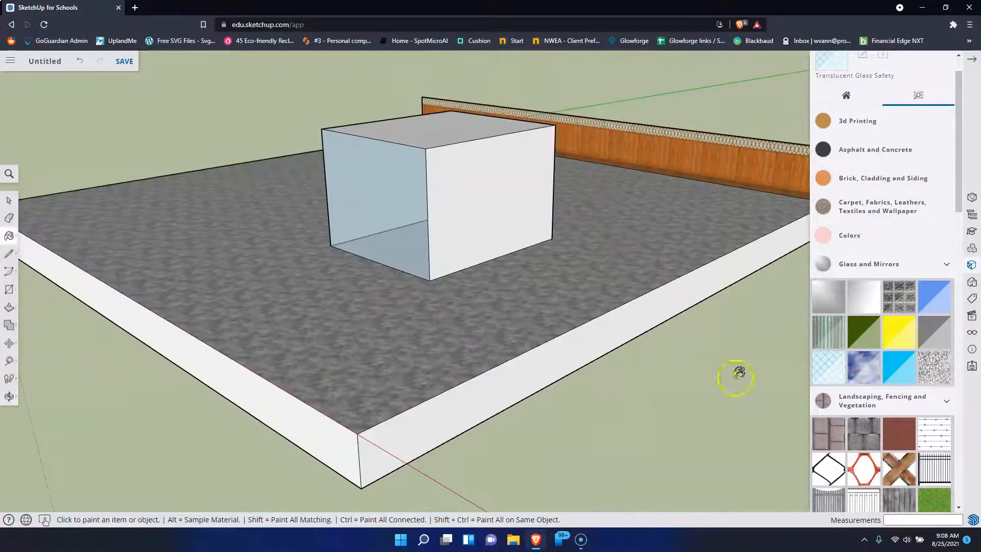
middle_click_drag(378, 226, 432, 308)
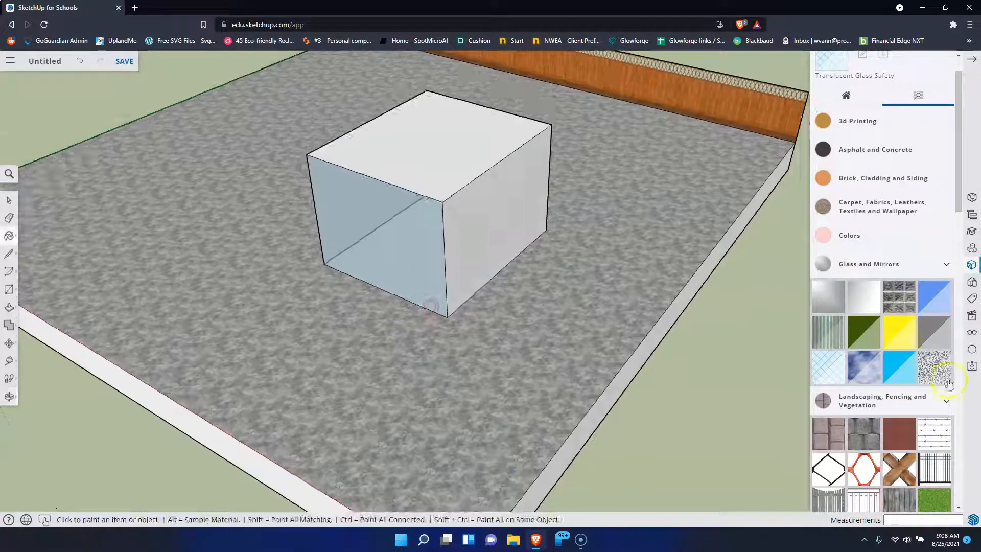
Paint the box's right side face with Translucent Glass Corrugated and its top with the speckled glass material from Glass and Mirrors.
left_click(820, 331)
left_click(477, 211)
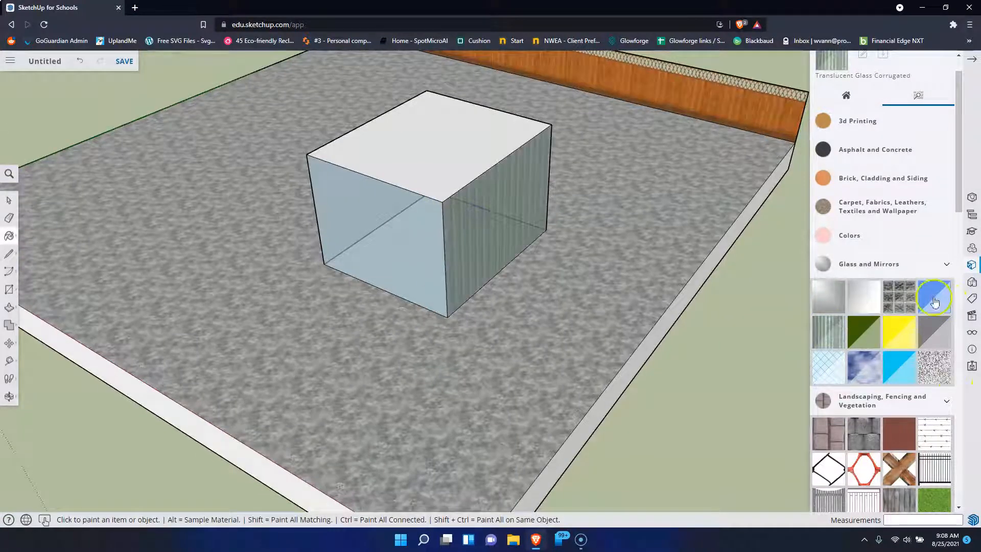
left_click(933, 366)
left_click(433, 144)
Paint the box's side face on the other side of the glazed front with Mirror 01.
mouse_move(432, 144)
middle_mouse_down()
mouse_move(376, 225)
mouse_move(809, 297)
middle_mouse_up()
left_click(813, 298)
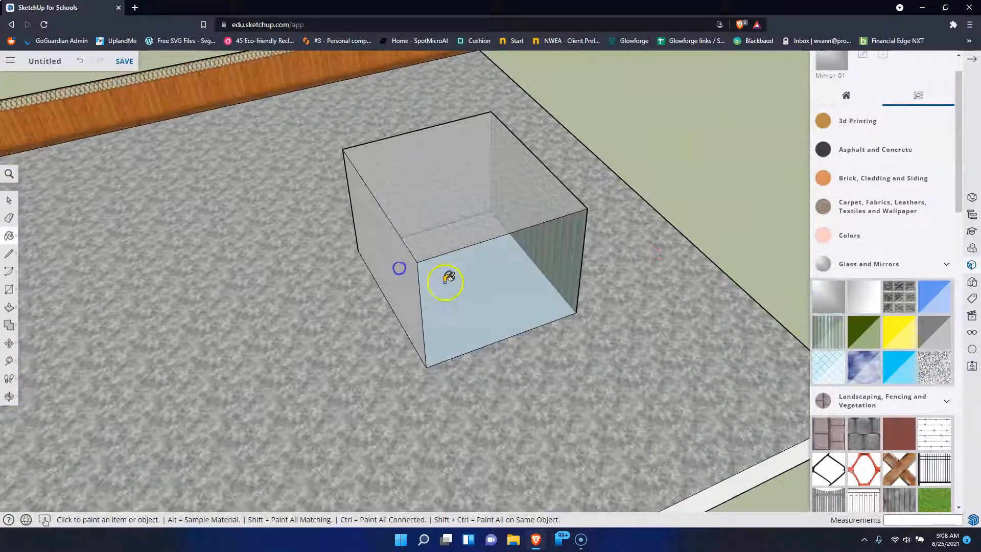
left_click(389, 239)
mouse_move(366, 272)
middle_mouse_down()
mouse_move(679, 143)
mouse_move(521, 261)
mouse_move(387, 312)
mouse_move(400, 172)
mouse_move(138, 162)
mouse_move(461, 242)
middle_mouse_up()
scroll(896, 206, "up", 1)
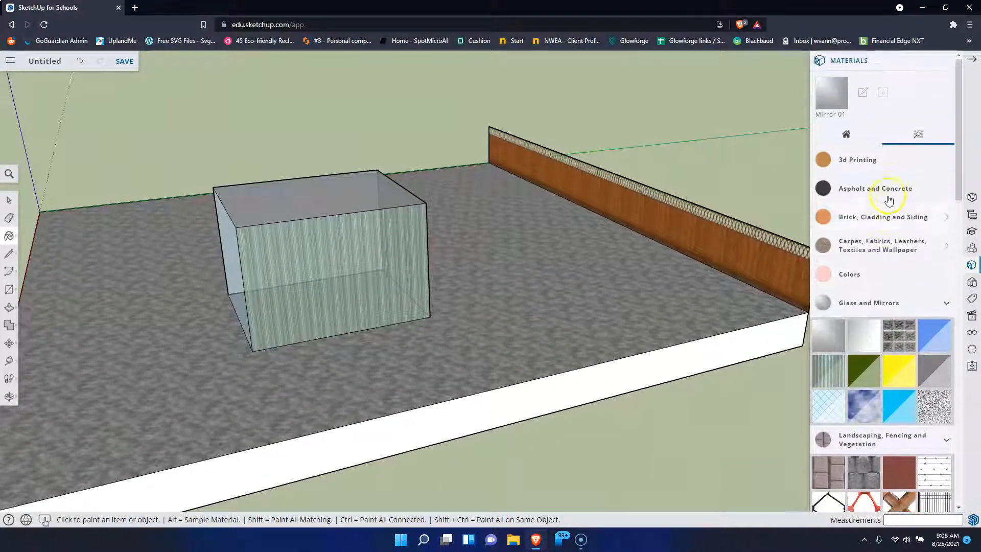
Paint the slab's top with Blacktop New from the Asphalt and Concrete collection.
scroll(868, 220, "down", 10)
scroll(901, 272, "up", 10)
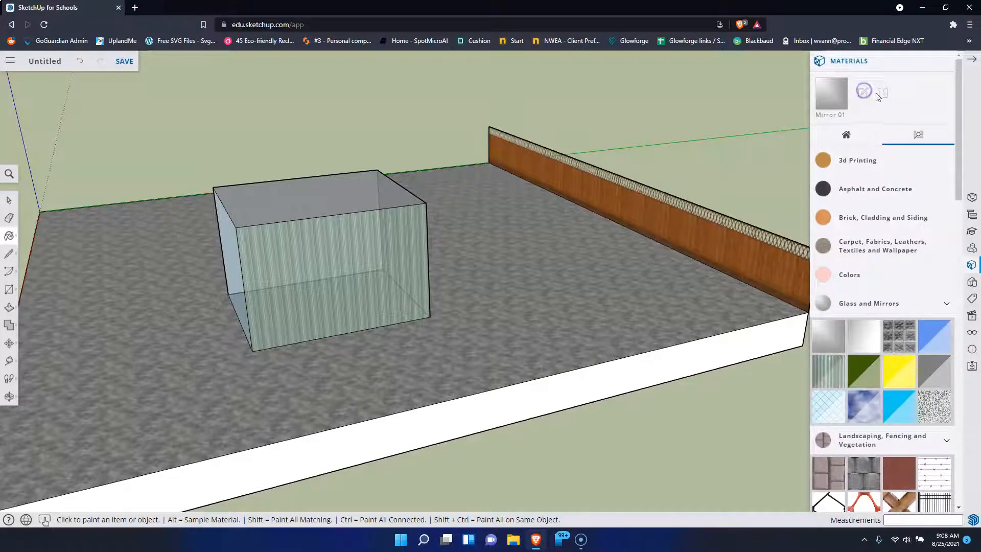
scroll(919, 189, "down", 5)
scroll(864, 169, "up", 4)
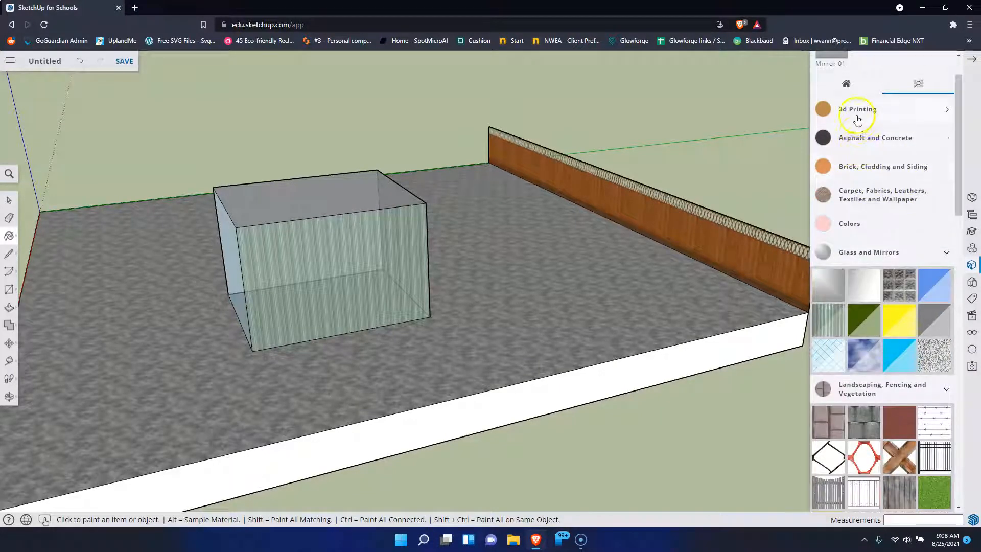
left_click(860, 136)
left_click(864, 173)
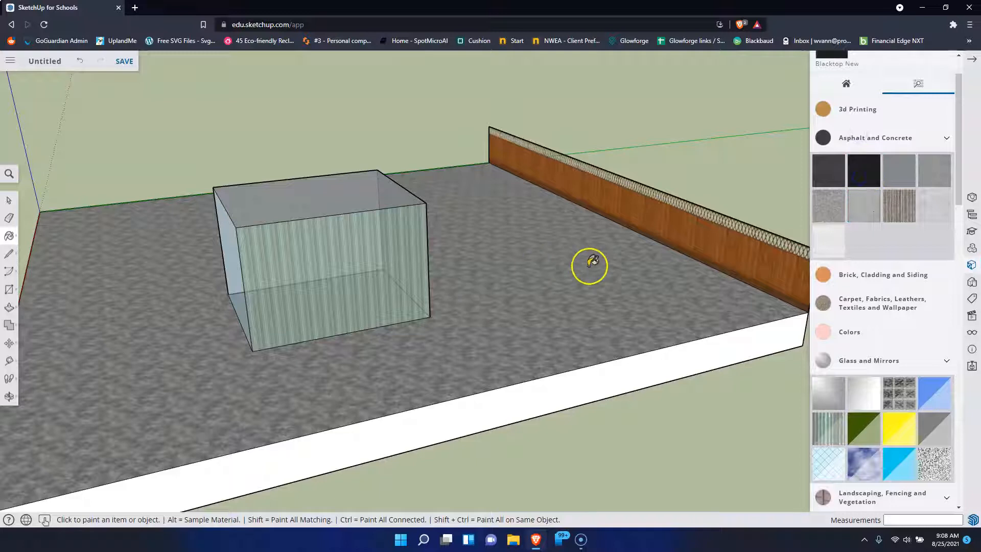
left_click(510, 295)
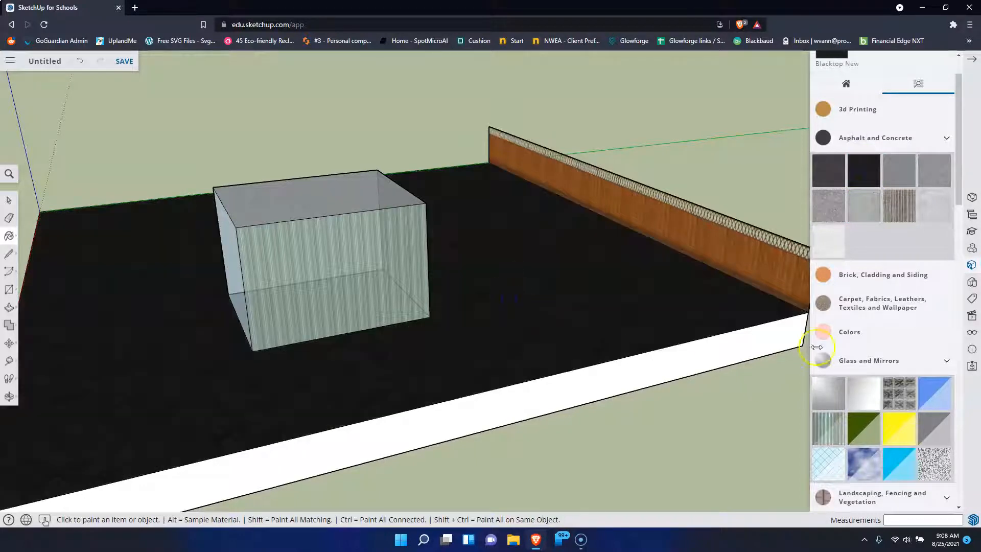
Paint the slab's top with a brown and tan grid material from the Carpet, Fabrics, Leathers, Textiles and Wallpaper collection.
scroll(863, 266, "down", 5)
scroll(863, 193, "up", 2)
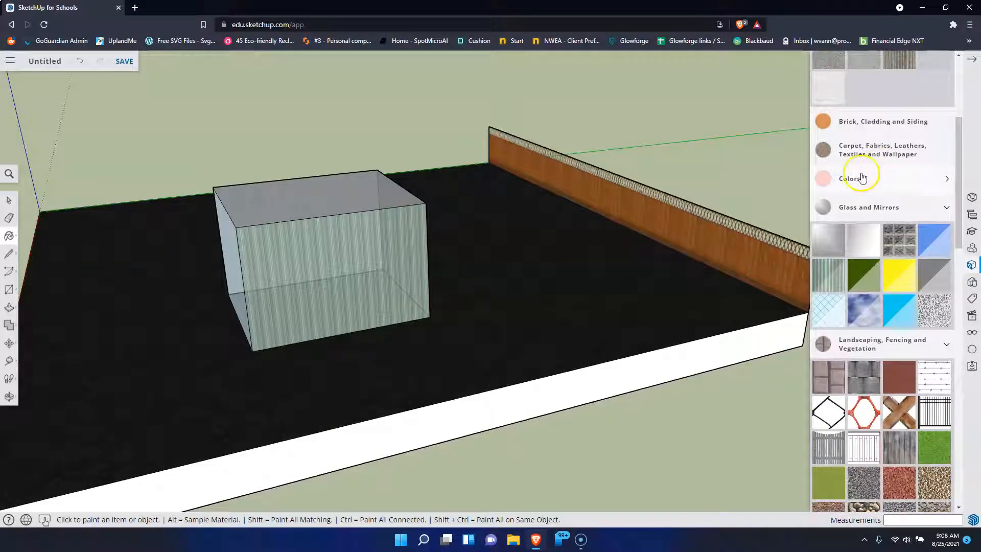
left_click(898, 154)
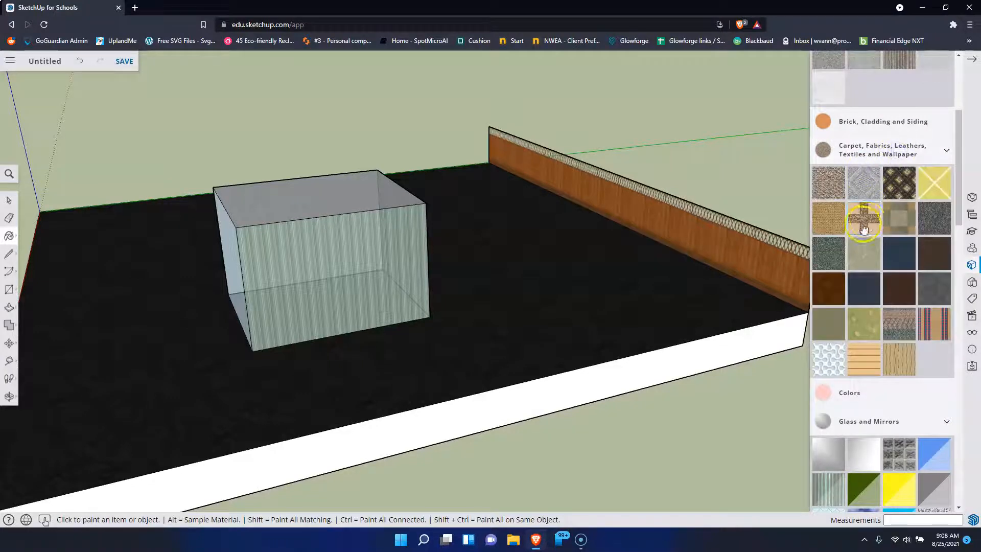
left_click(647, 269)
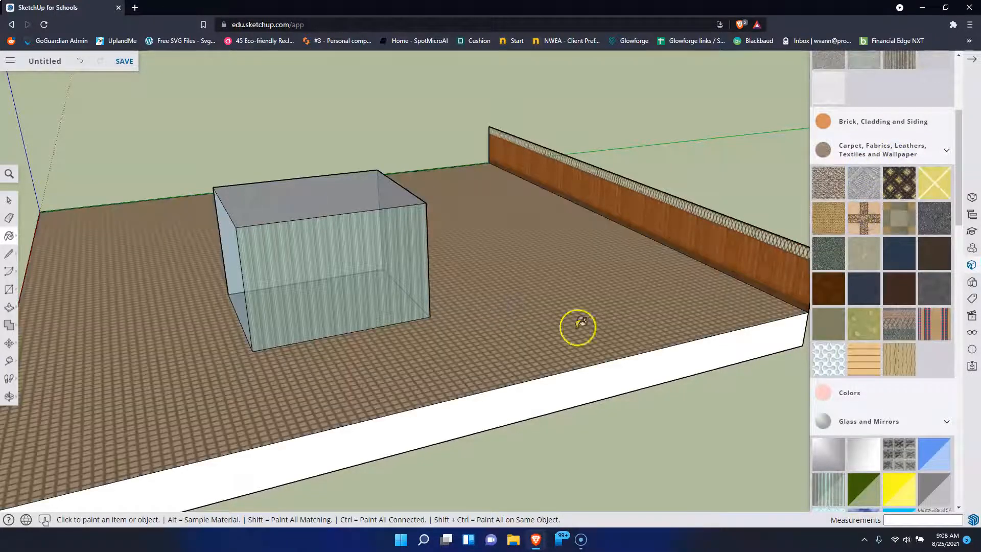
Paint the box's top with dark rounded shingles from the Roofing collection, and replace them with the red-brown roof tile material.
scroll(876, 313, "down", 10)
scroll(867, 331, "up", 2)
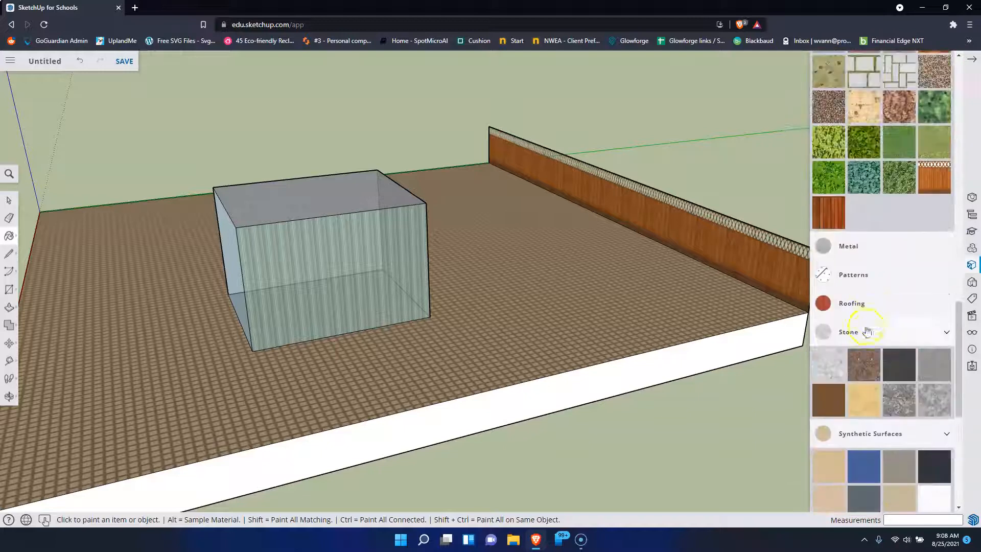
left_click(852, 303)
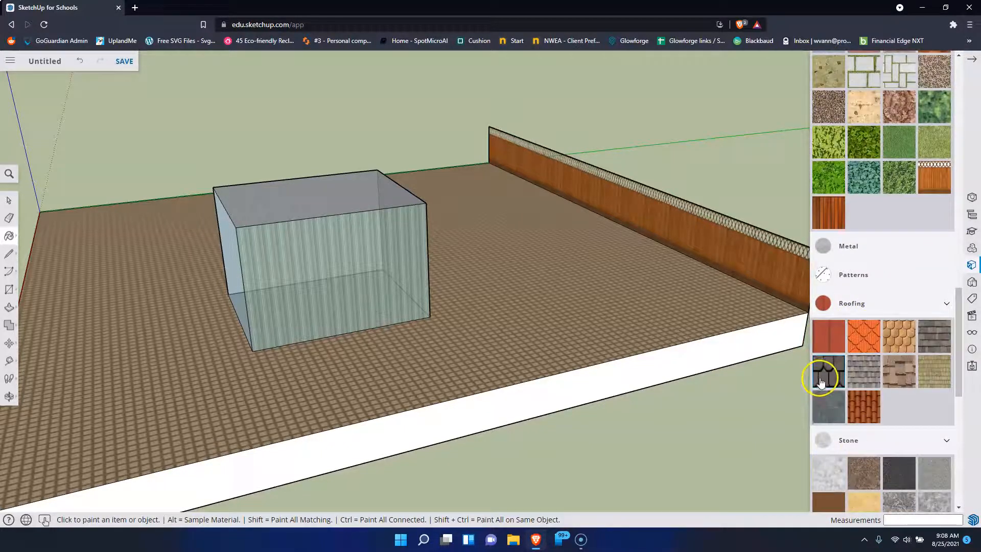
left_click(295, 206)
mouse_move(269, 179)
middle_mouse_down()
mouse_move(287, 219)
mouse_move(437, 371)
middle_mouse_up()
middle_click_drag(486, 345, 785, 394)
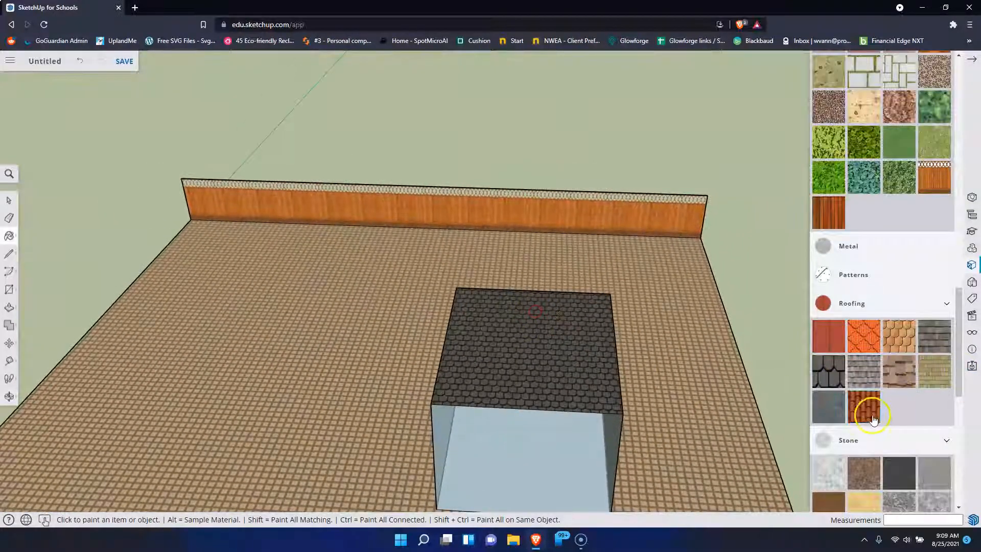
left_click(543, 355)
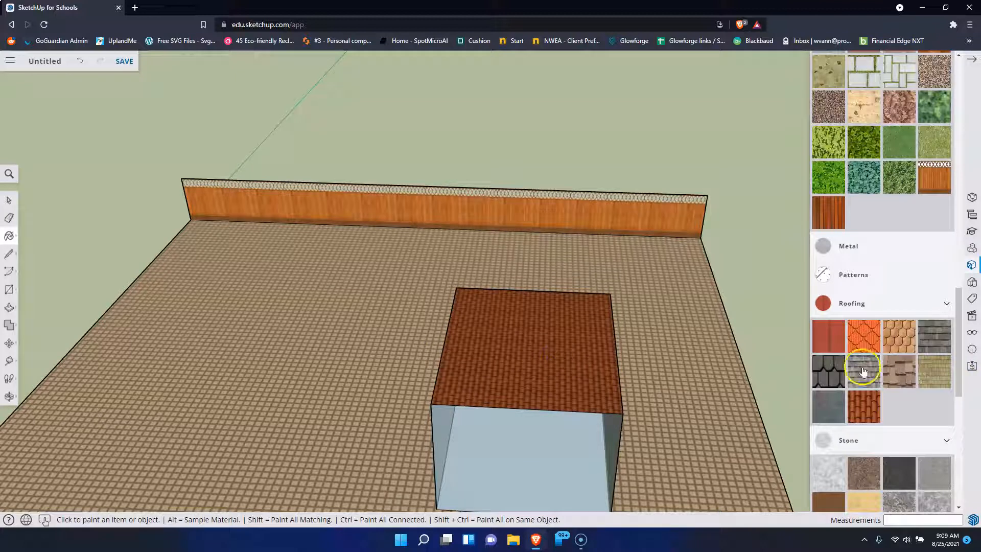
Try the light bubble-like pattern from the Carpet, Fabrics, Leathers, Textiles and Wallpaper collection on the box's corrugated glass face.
scroll(863, 372, "down", 1)
scroll(889, 352, "up", 15)
scroll(891, 332, "down", 4)
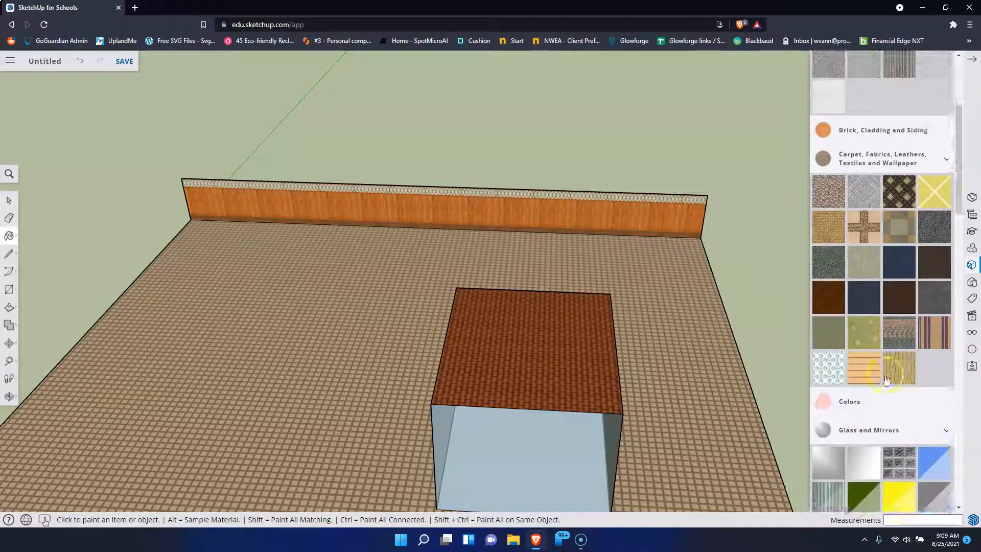
scroll(886, 380, "down", 2)
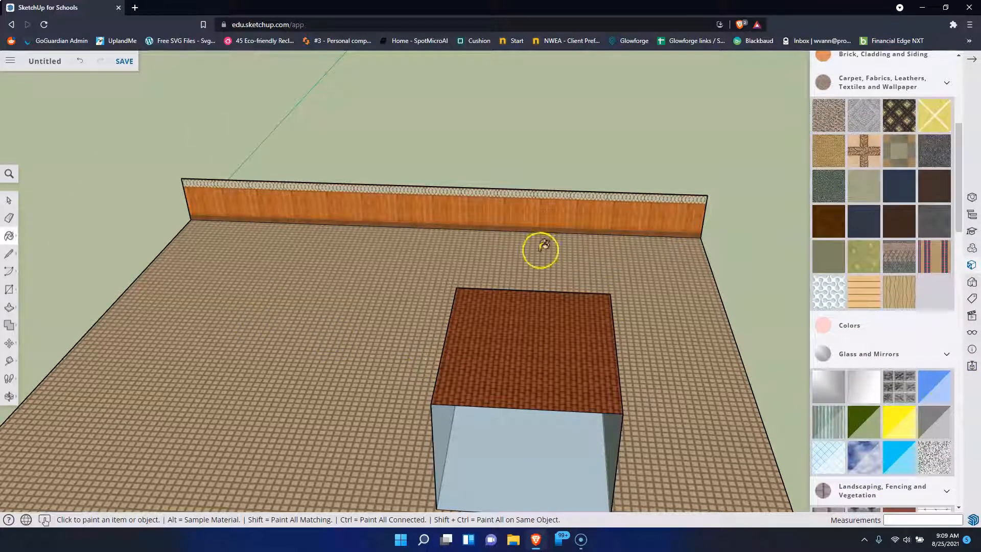
middle_click_drag(777, 269, 637, 194)
mouse_move(234, 213)
middle_mouse_down()
mouse_move(618, 212)
mouse_move(269, 198)
mouse_move(631, 264)
mouse_move(519, 269)
mouse_move(878, 322)
middle_mouse_up()
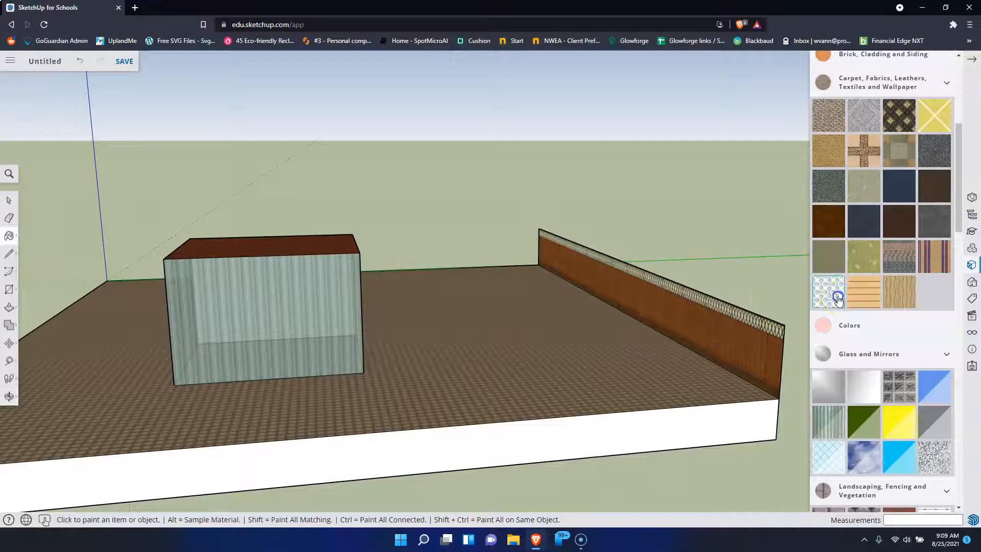
left_click(271, 295)
middle_click_drag(412, 332, 761, 449)
middle_click_drag(688, 267, 725, 307)
scroll(847, 407, "down", 10)
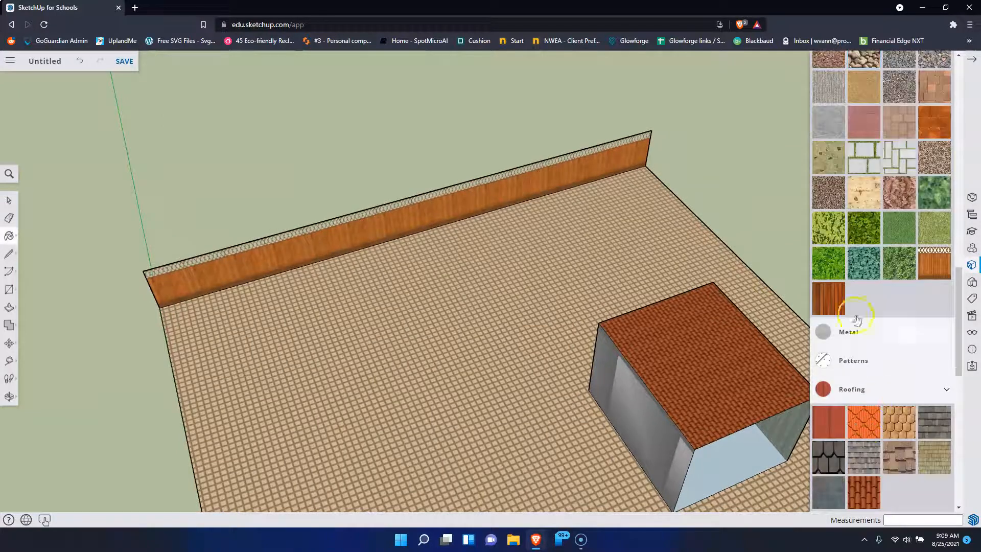
Paint the box's faces with the rounded stone material from the Landscaping, Fencing and Vegetation collection, including the glazed front and adjacent side.
left_click(864, 59)
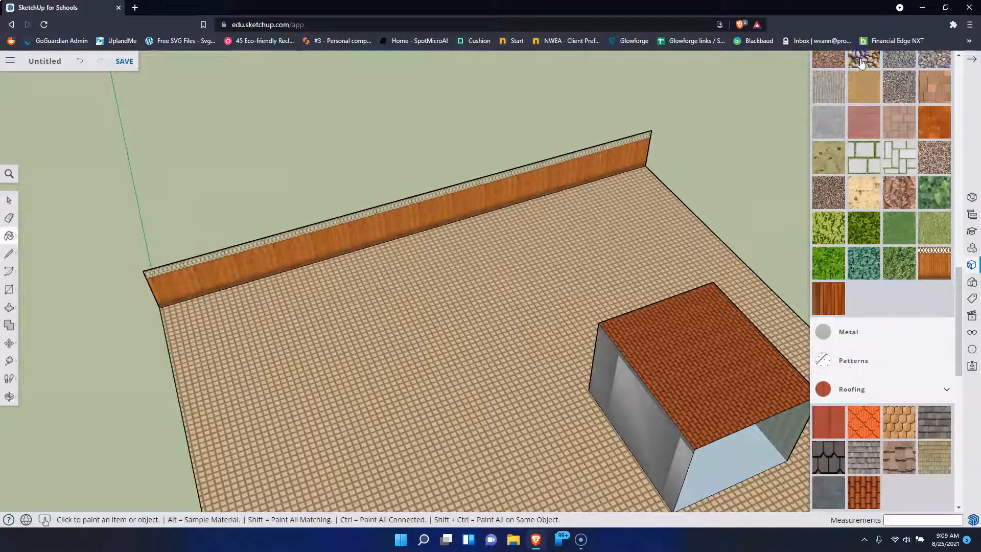
left_click(674, 351)
mouse_move(645, 454)
middle_mouse_down()
mouse_move(652, 405)
mouse_move(619, 282)
middle_mouse_up()
left_click(675, 317)
middle_click_drag(775, 332, 455, 320)
left_click(526, 318)
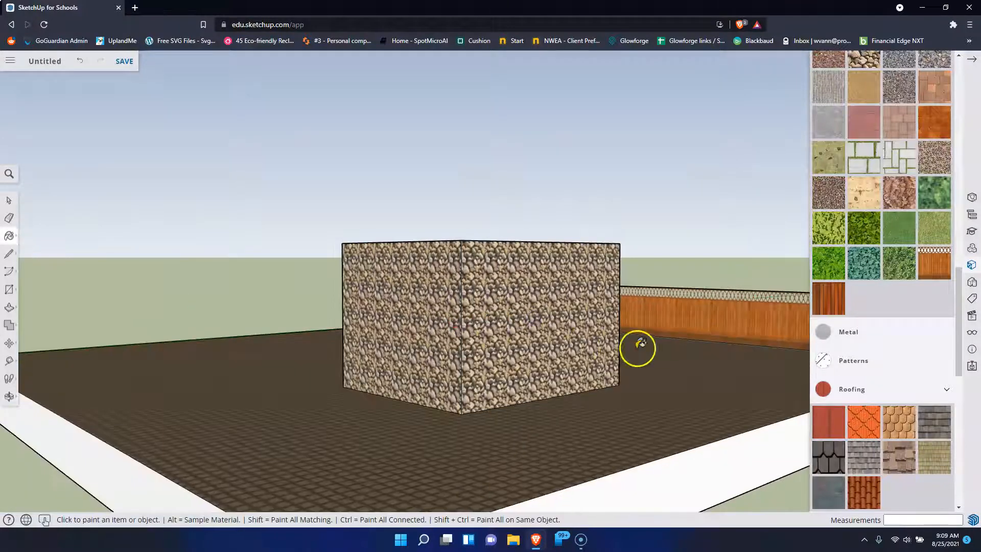